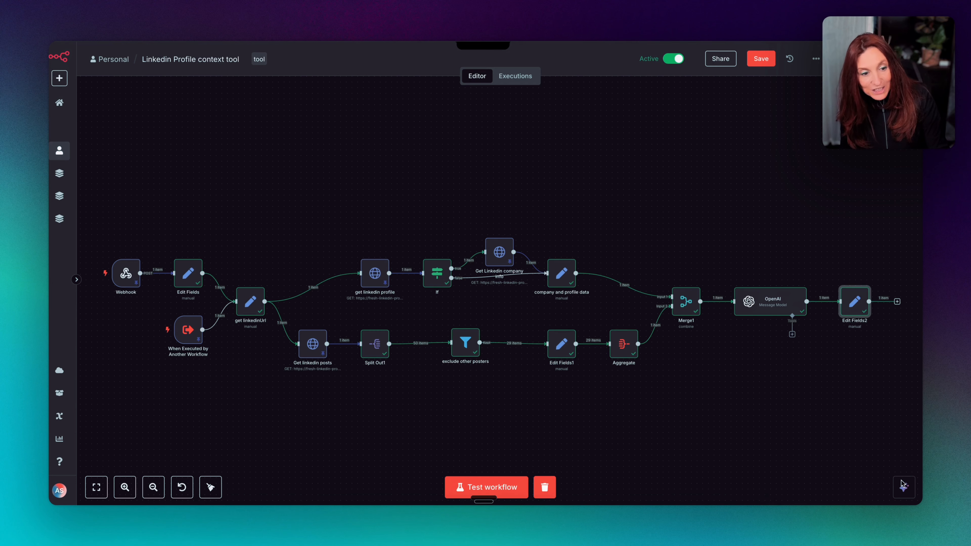
- Examine the linkedinData output of the Edit Fields2 node, from Professional Highlights through Engagement Hooks, and return to the canvas
double_click(855, 302)
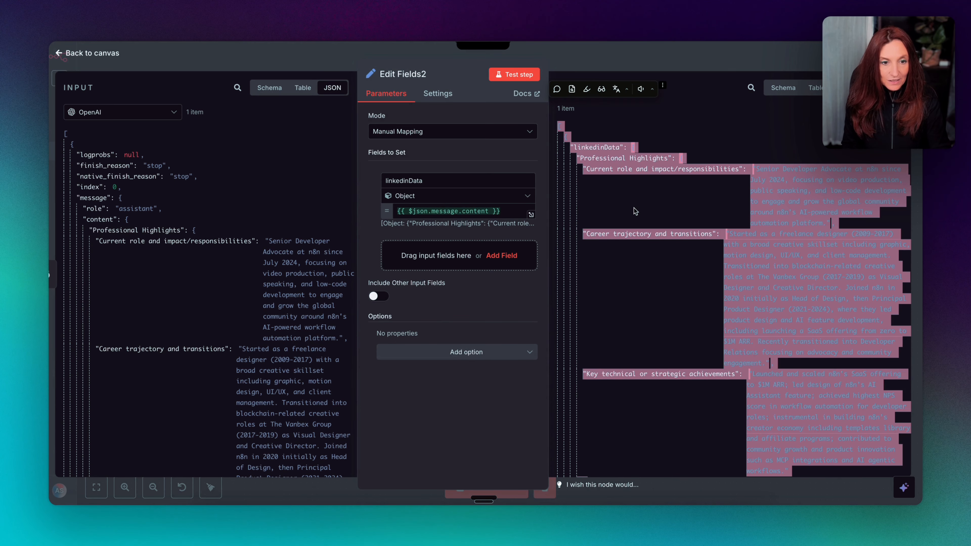
left_click(636, 211)
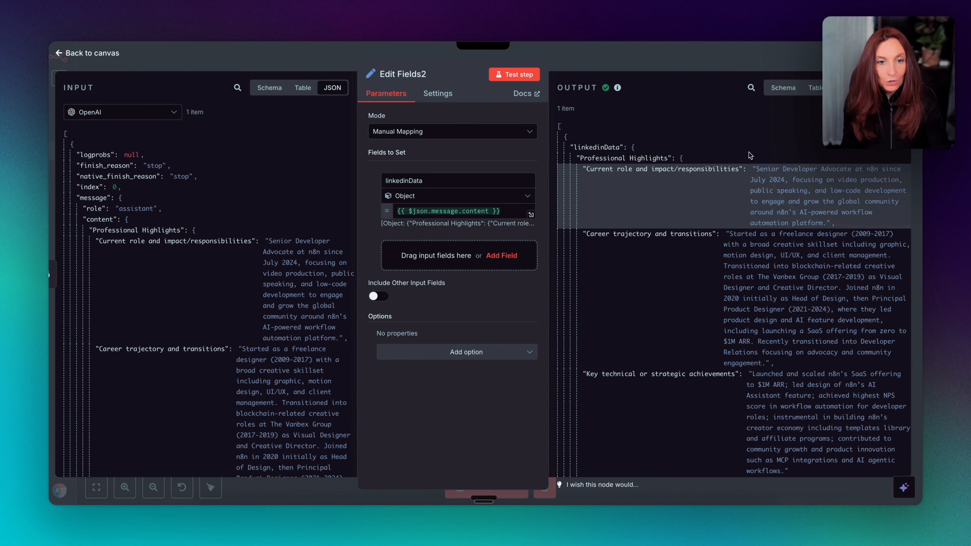
scroll(687, 198, "down", 10)
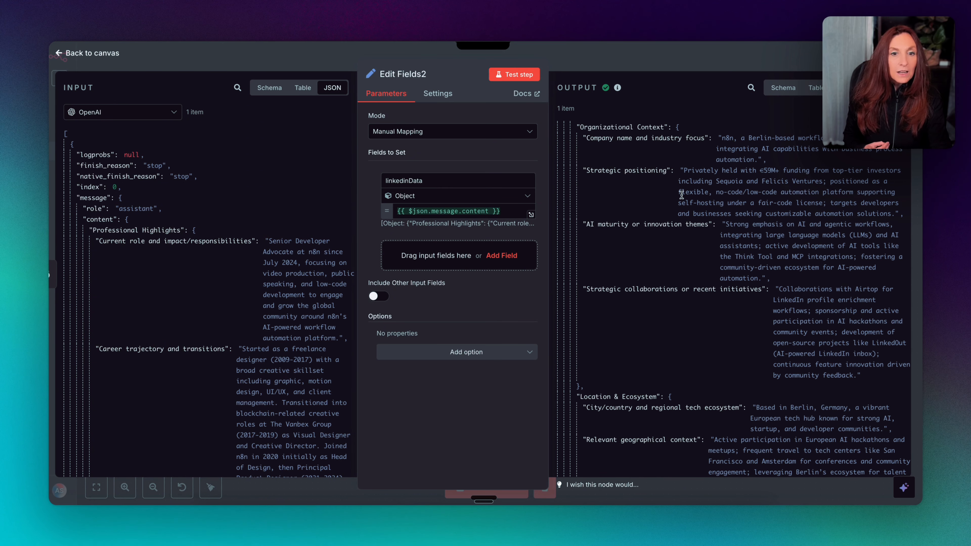
scroll(666, 166, "down", 7)
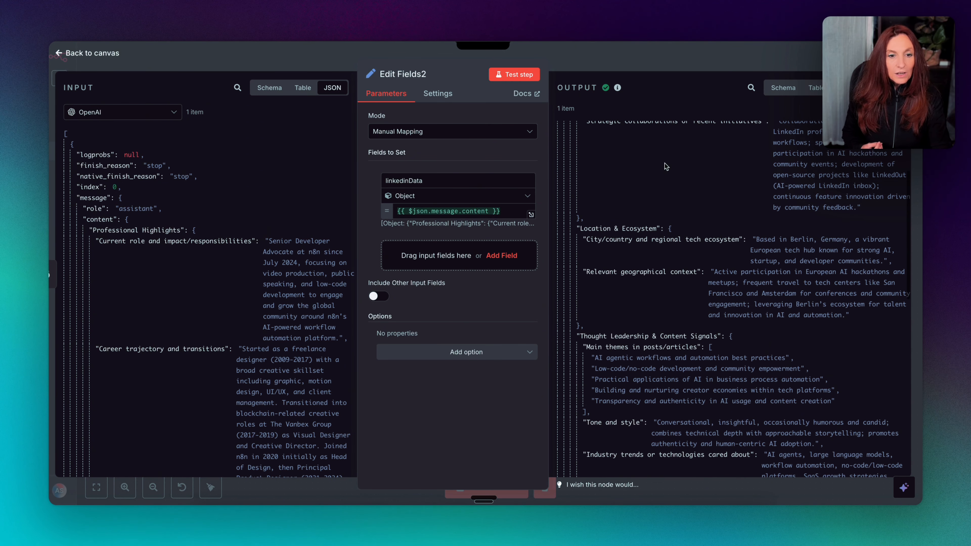
scroll(666, 166, "down", 1)
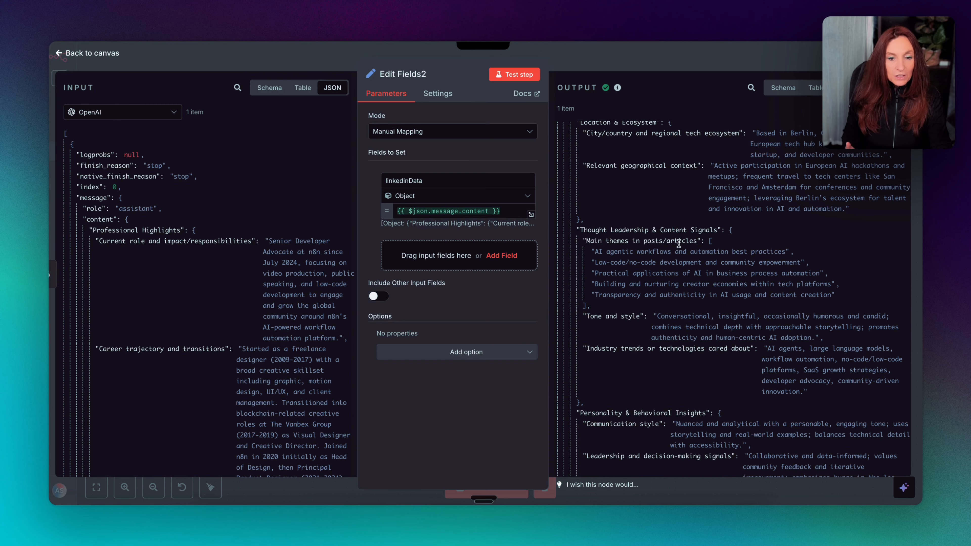
scroll(678, 243, "down", 5)
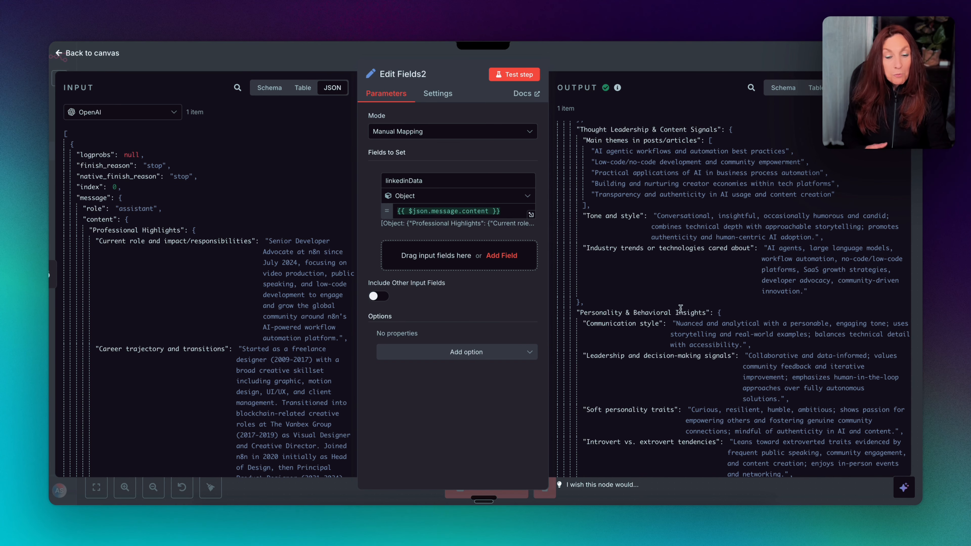
scroll(681, 308, "down", 5)
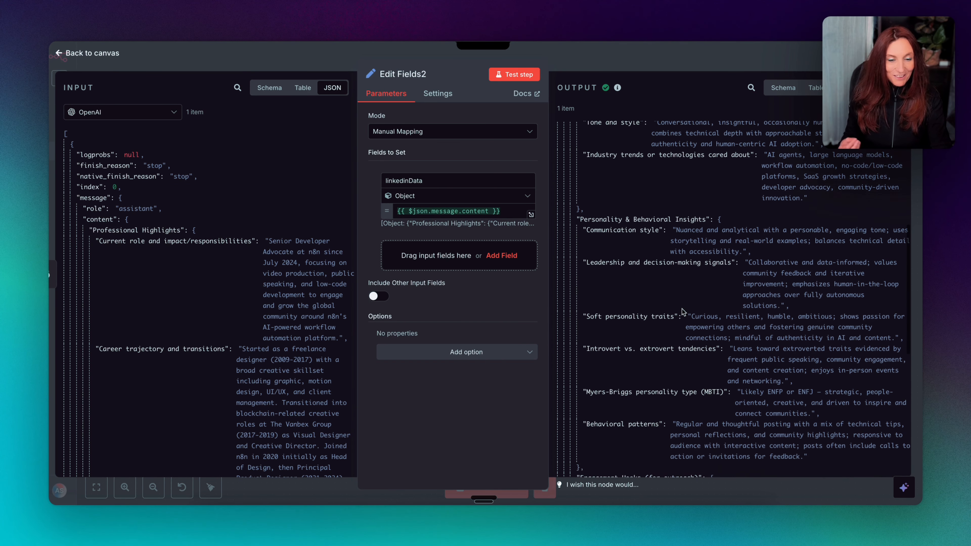
scroll(683, 311, "down", 6)
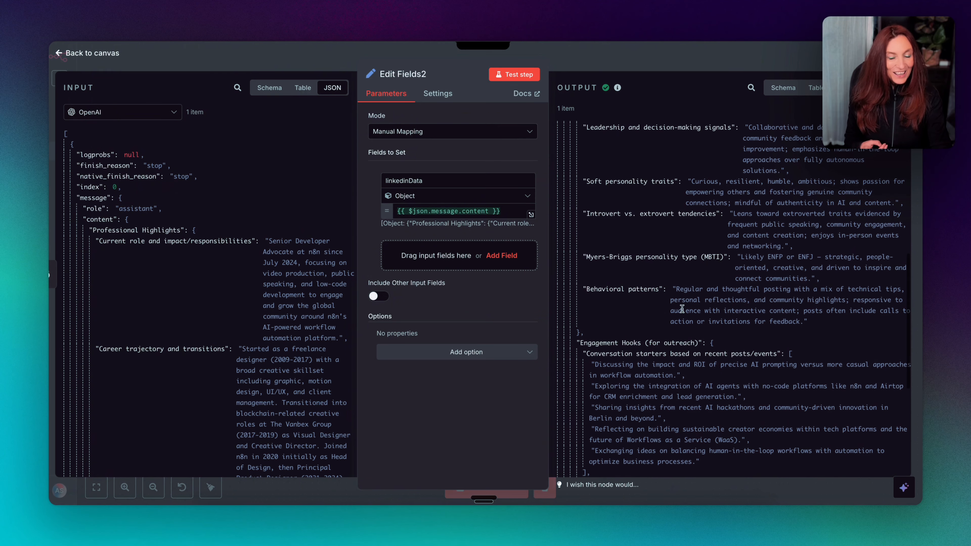
scroll(682, 309, "down", 5)
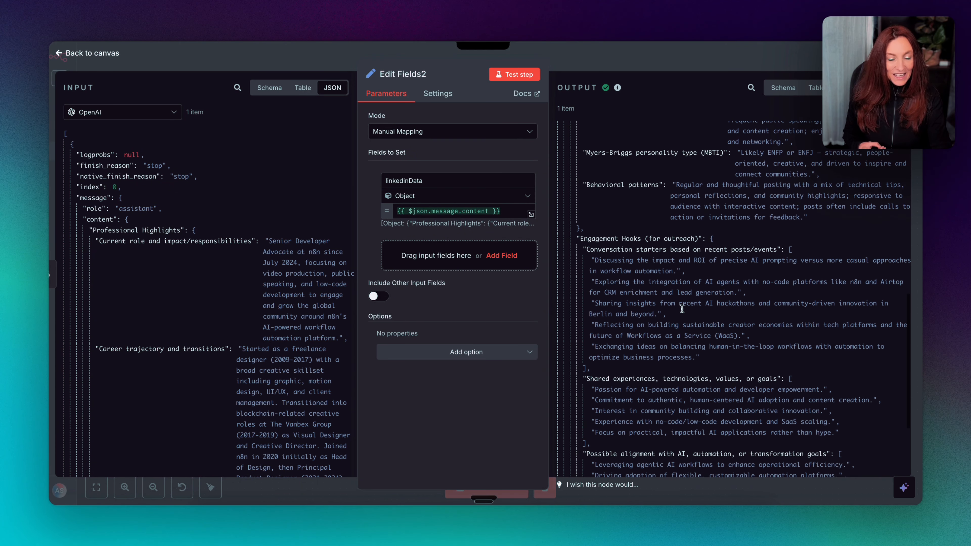
scroll(682, 309, "down", 5)
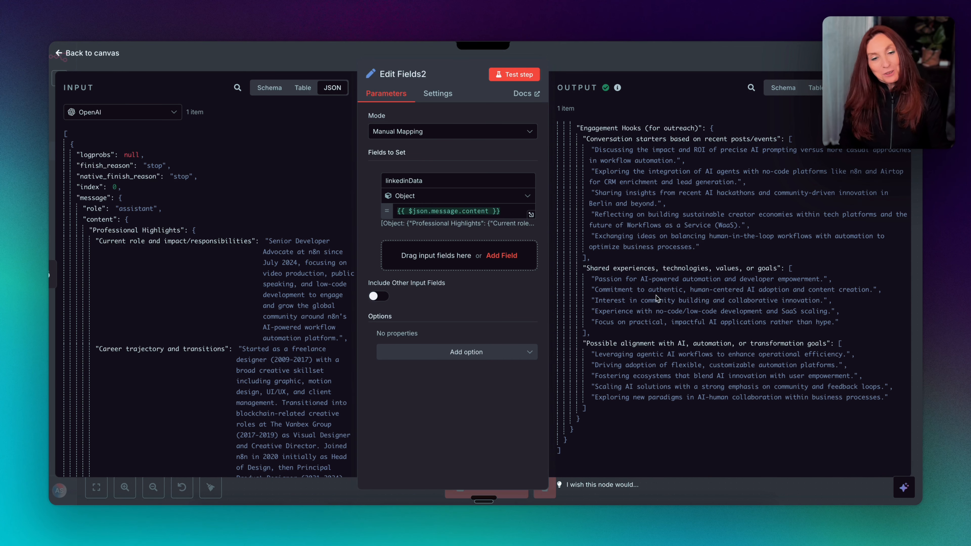
left_click(82, 53)
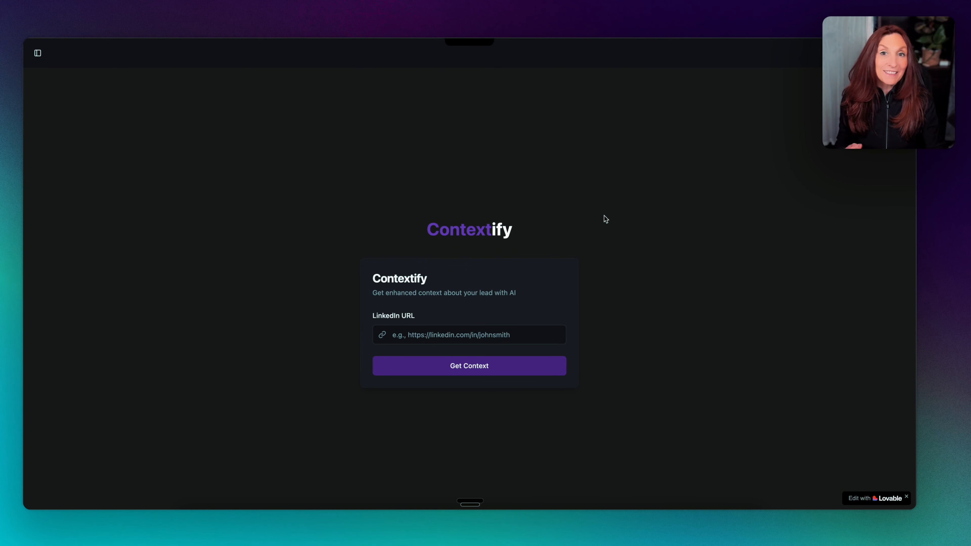
- In the Contextify web app, review the generated LinkedIn profile context and check the saved LinkedIn Profiles list
left_click(402, 338)
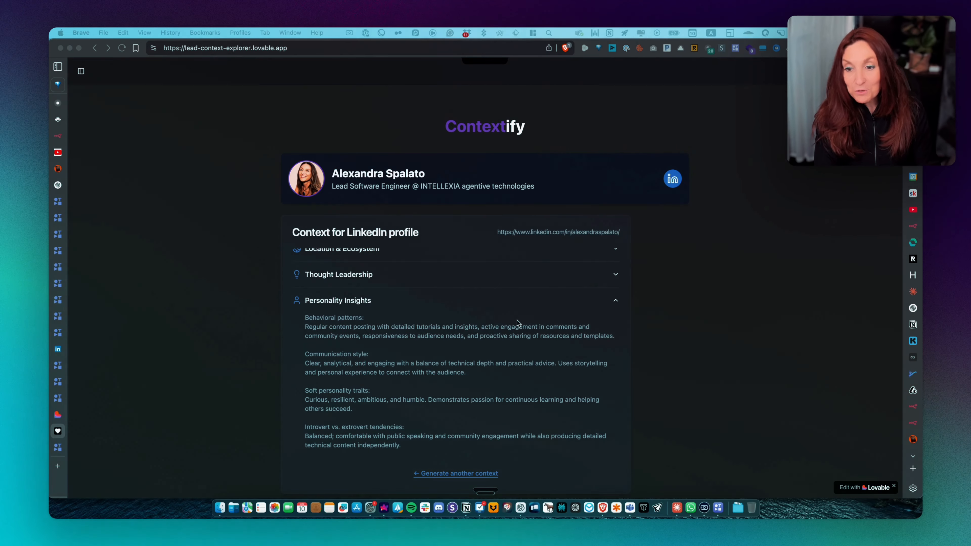
scroll(459, 345, "down", 5)
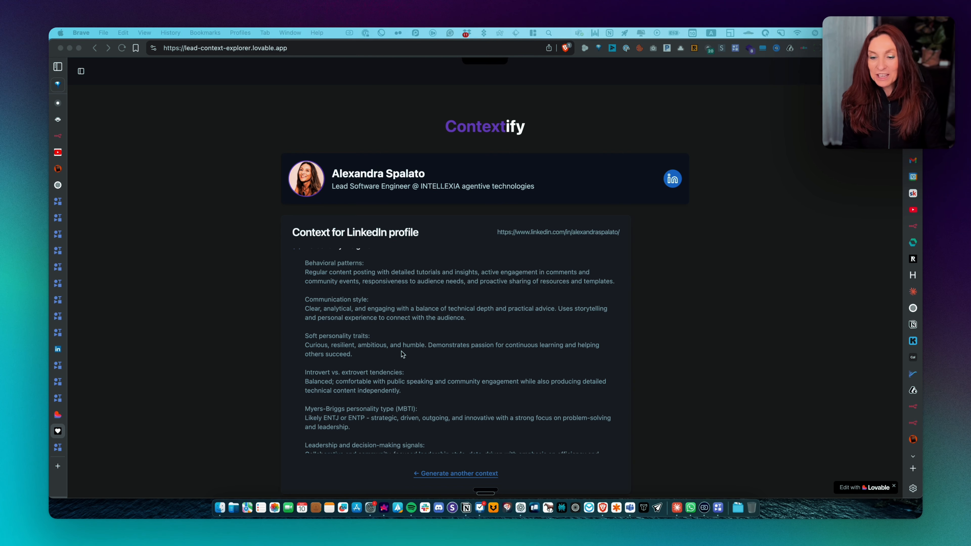
scroll(420, 352, "up", 5)
scroll(403, 354, "up", 5)
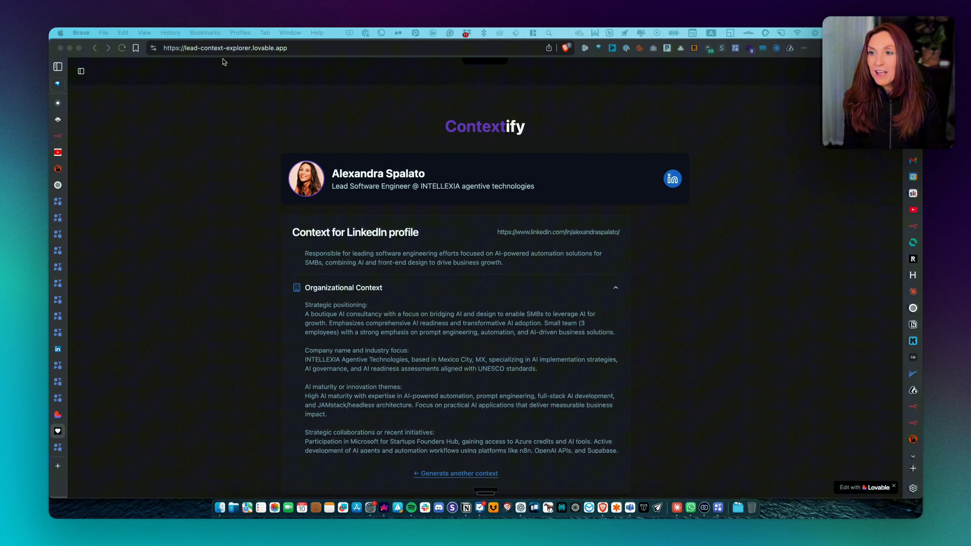
left_click(83, 72)
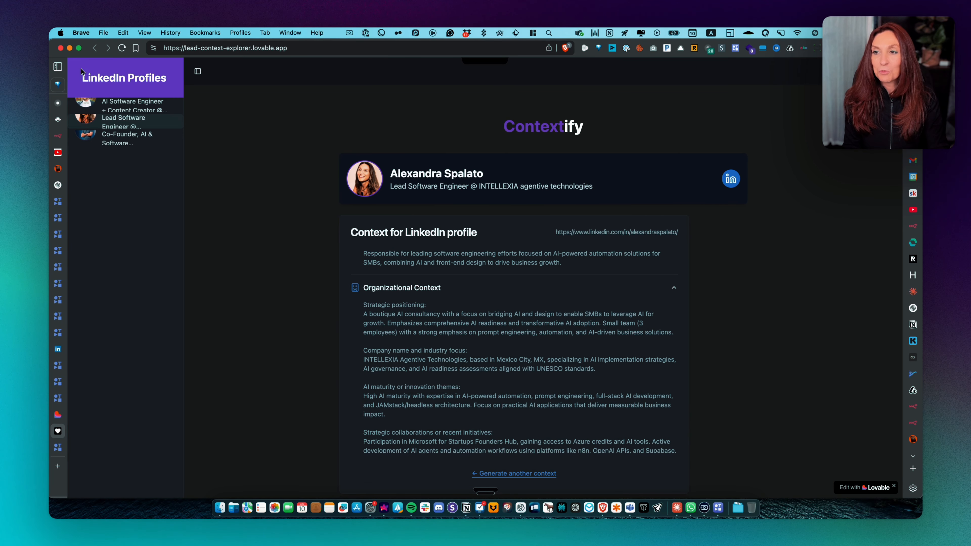
left_click(198, 71)
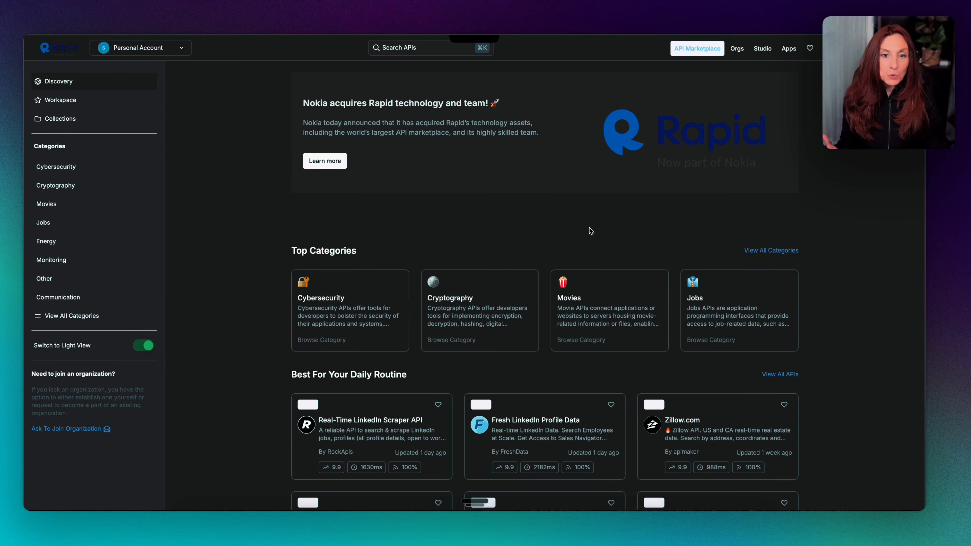
- In the RapidAPI marketplace, open the Fresh LinkedIn Profile Data API and review its pricing plans
scroll(589, 227, "down", 4)
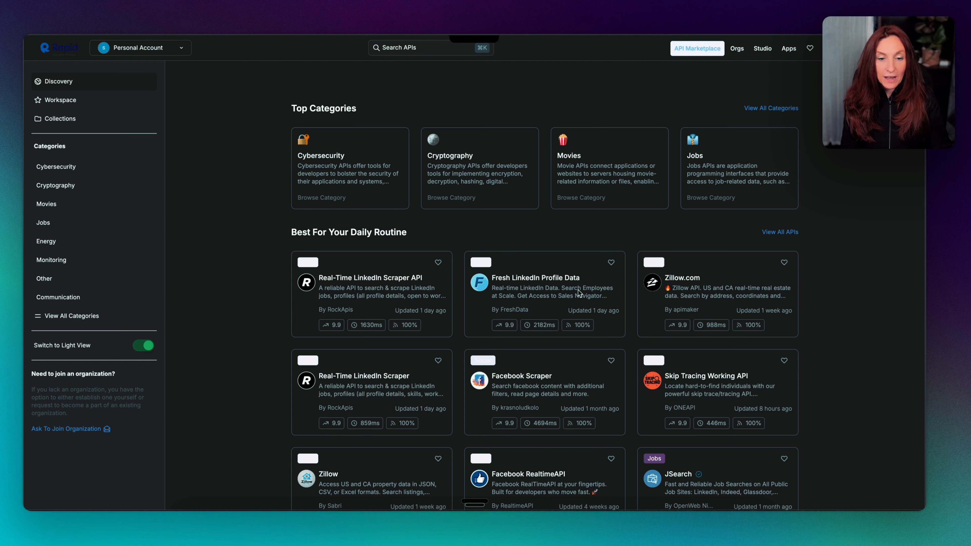
left_click(546, 277)
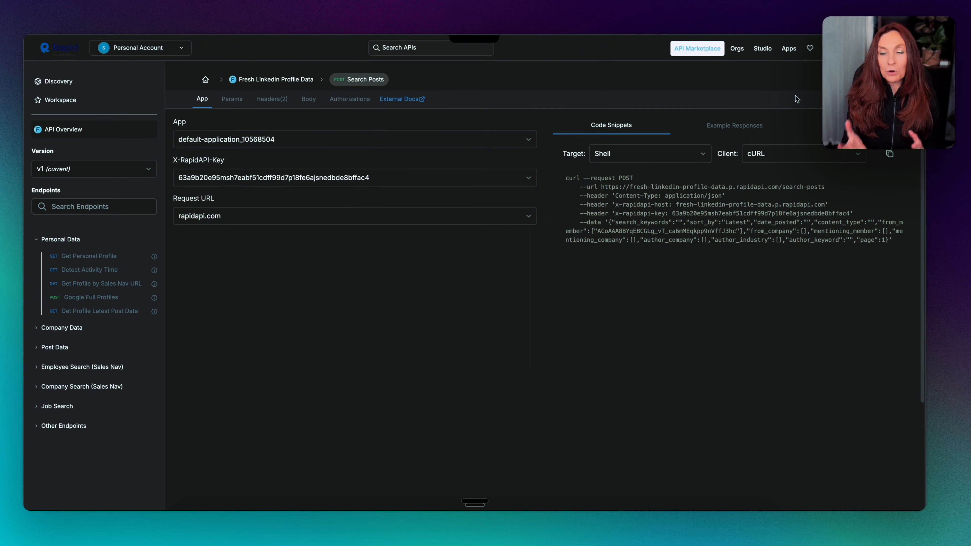
left_click(269, 80)
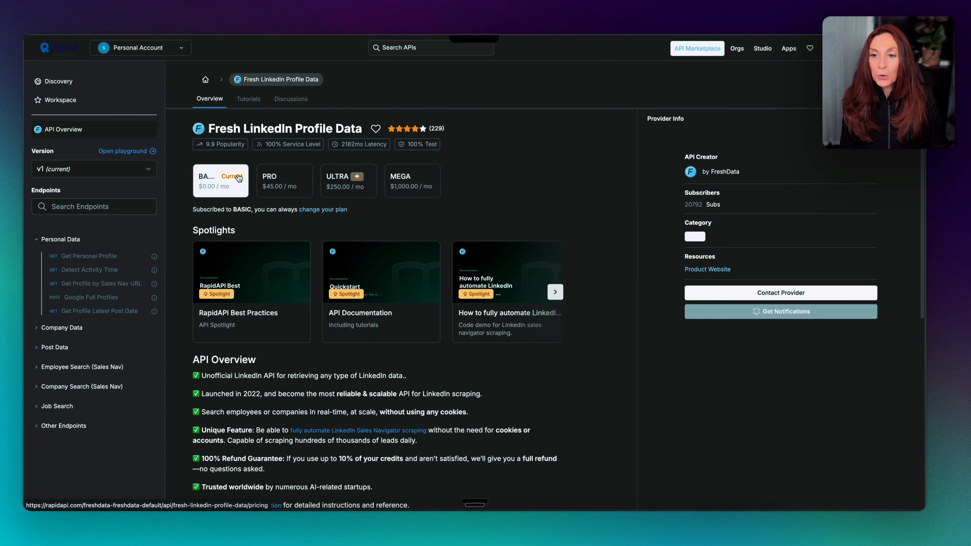
left_click(221, 177)
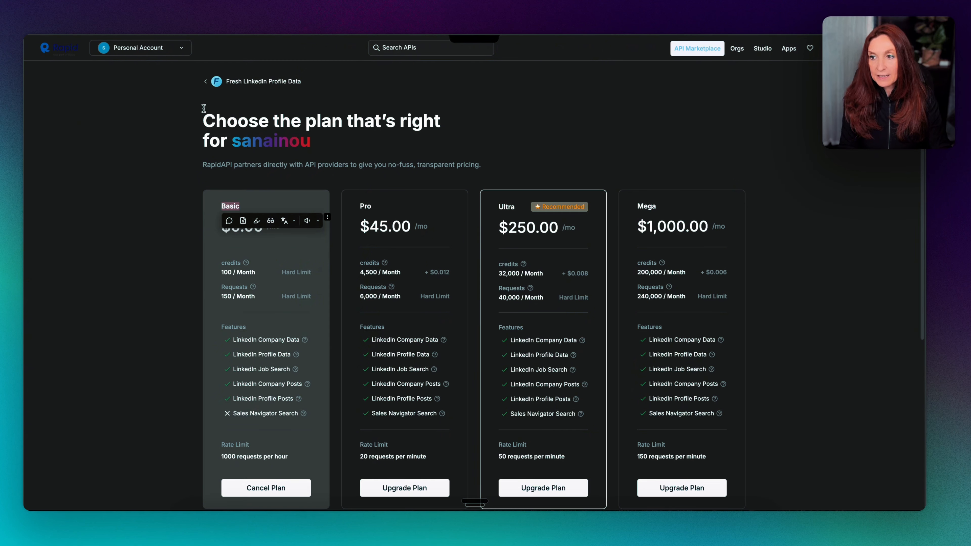
left_click(206, 84)
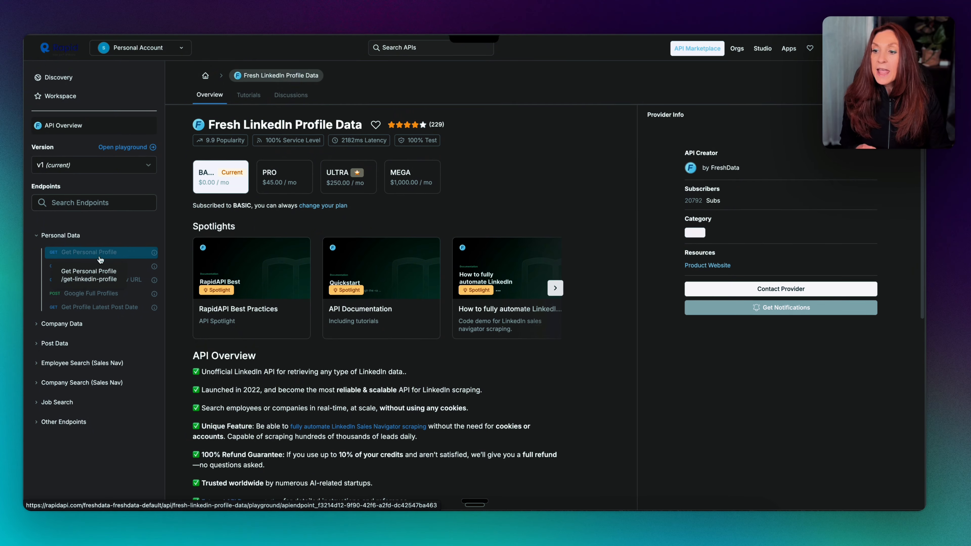
- Look through the API's endpoints, expanding the Company Data and Post Data groups
scroll(100, 259, "down", 1)
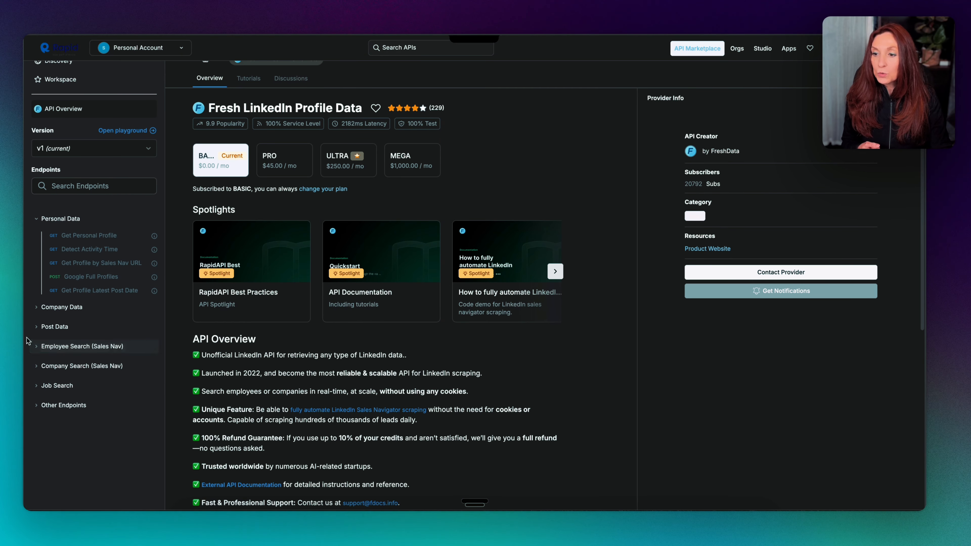
left_click(36, 309)
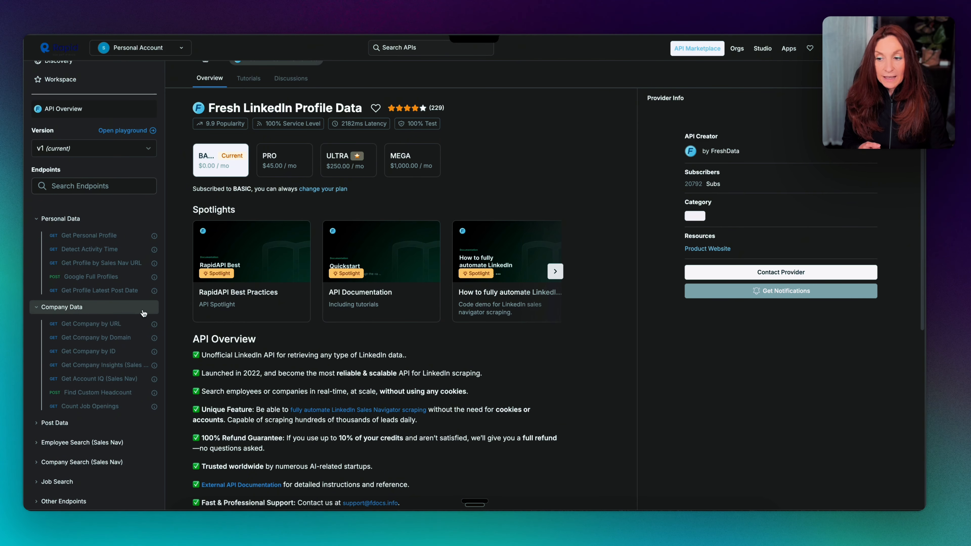
scroll(145, 313, "down", 2)
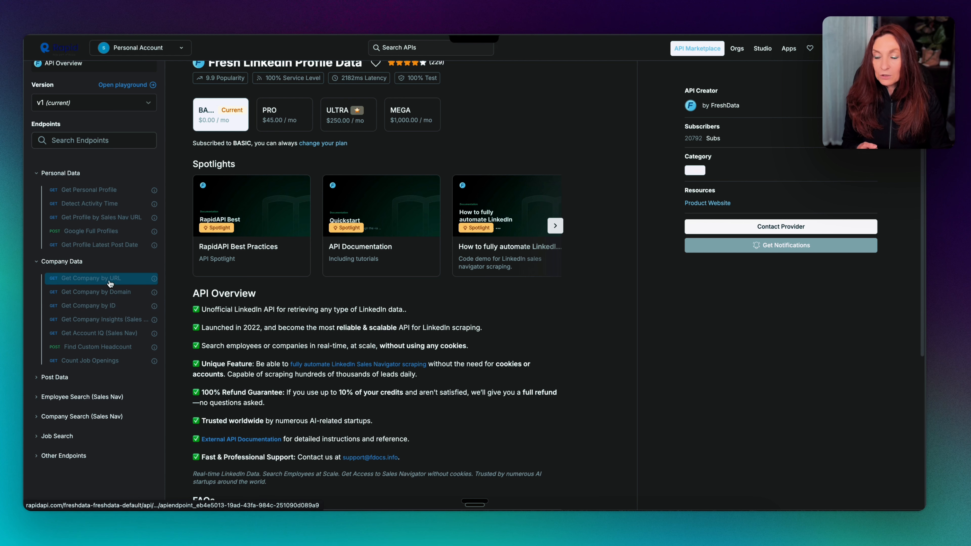
scroll(65, 293, "down", 4)
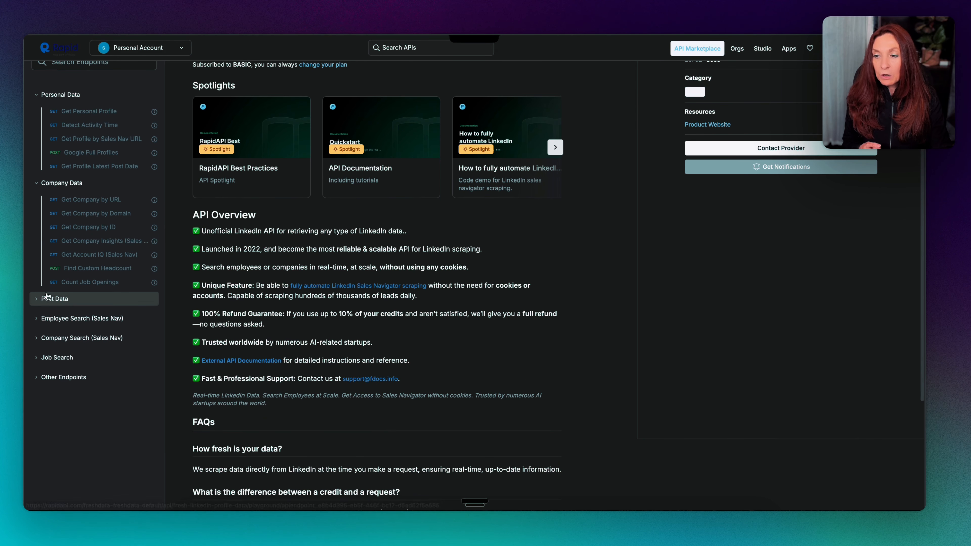
left_click(39, 302)
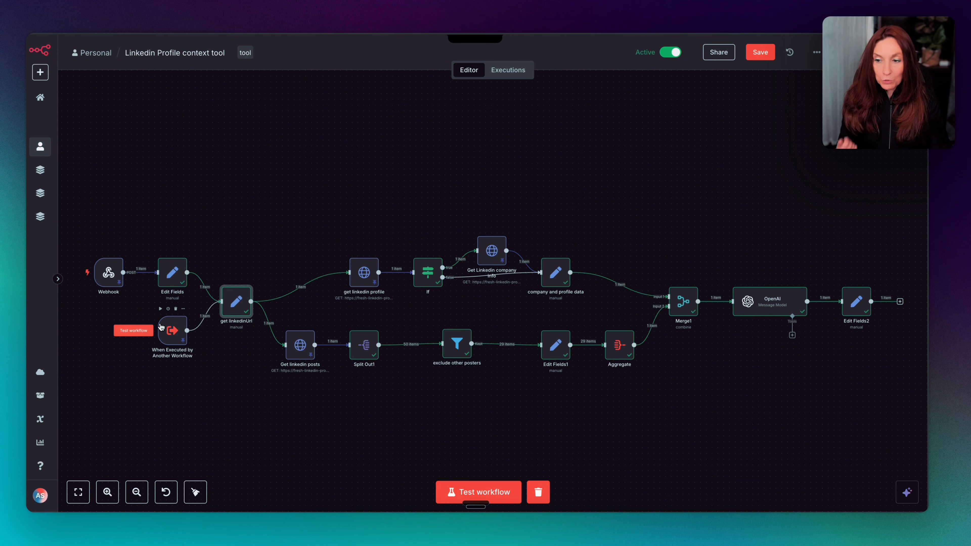
- In the n8n workflow, inspect the pinned LinkedIn URL data in the Webhook and When Executed by Another Workflow triggers
double_click(114, 275)
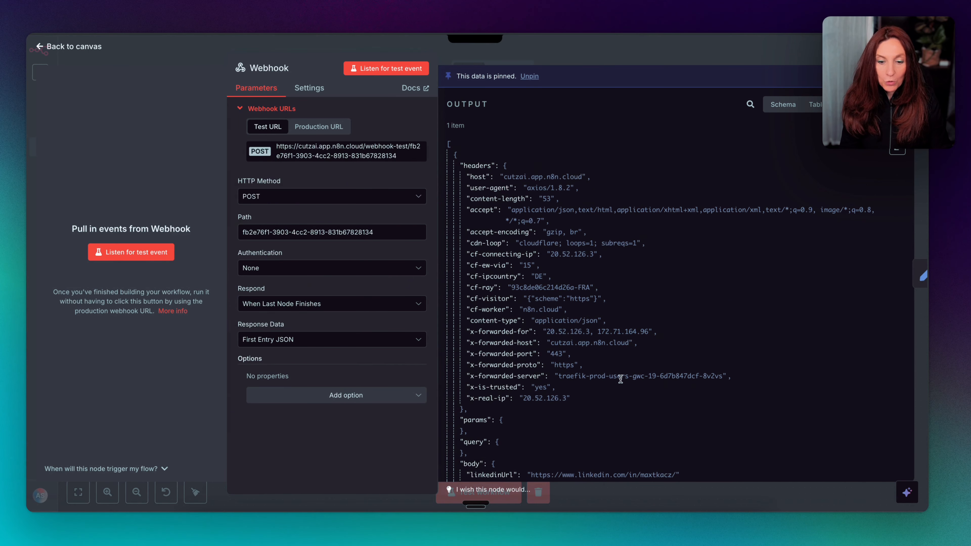
scroll(593, 367, "down", 3)
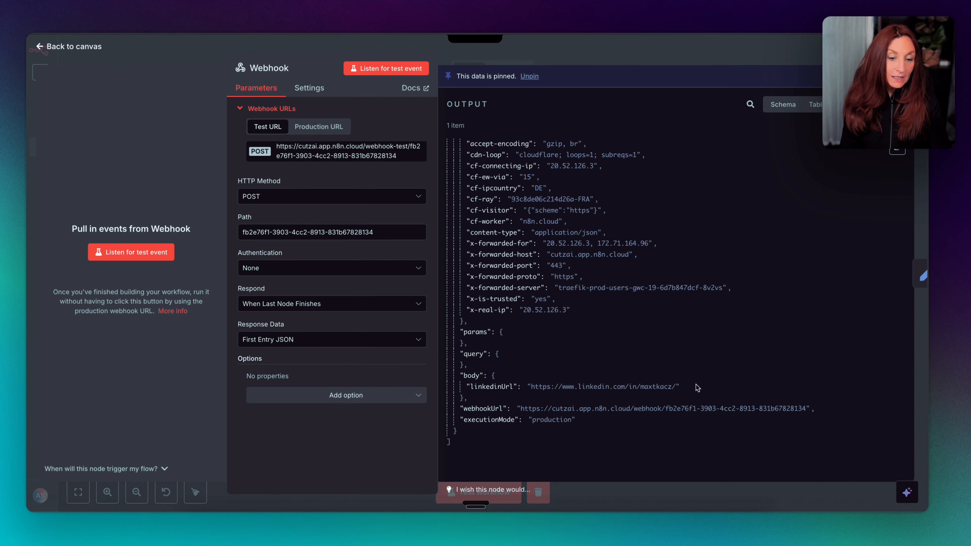
left_click(74, 45)
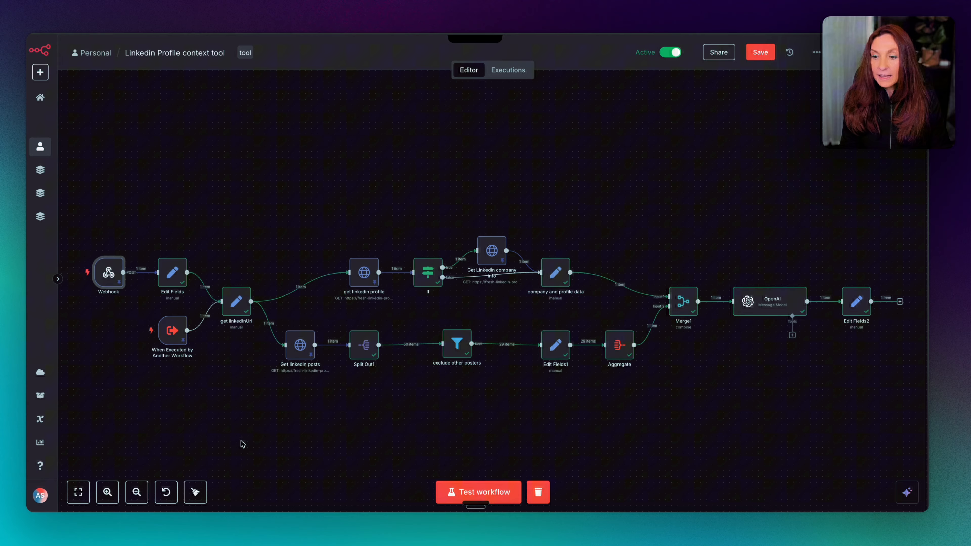
double_click(170, 337)
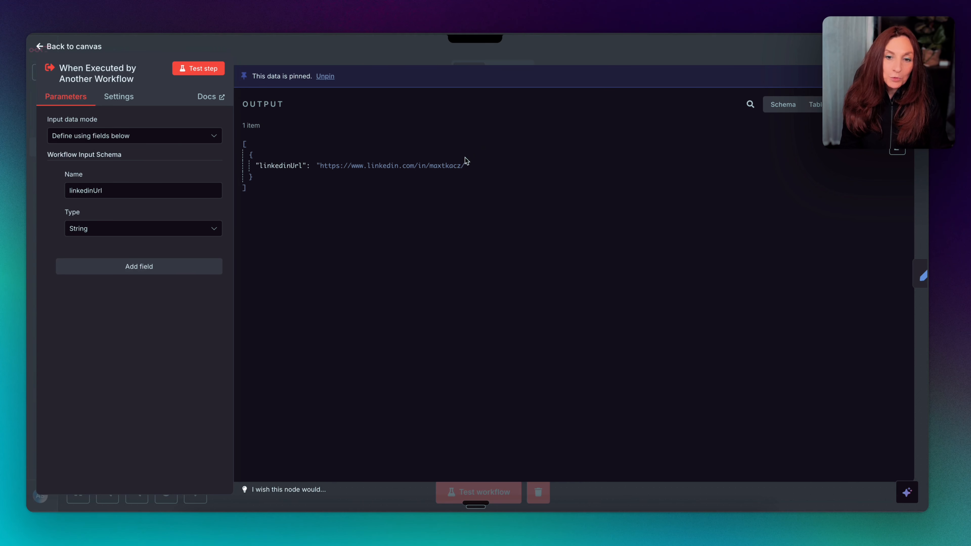
left_click(67, 47)
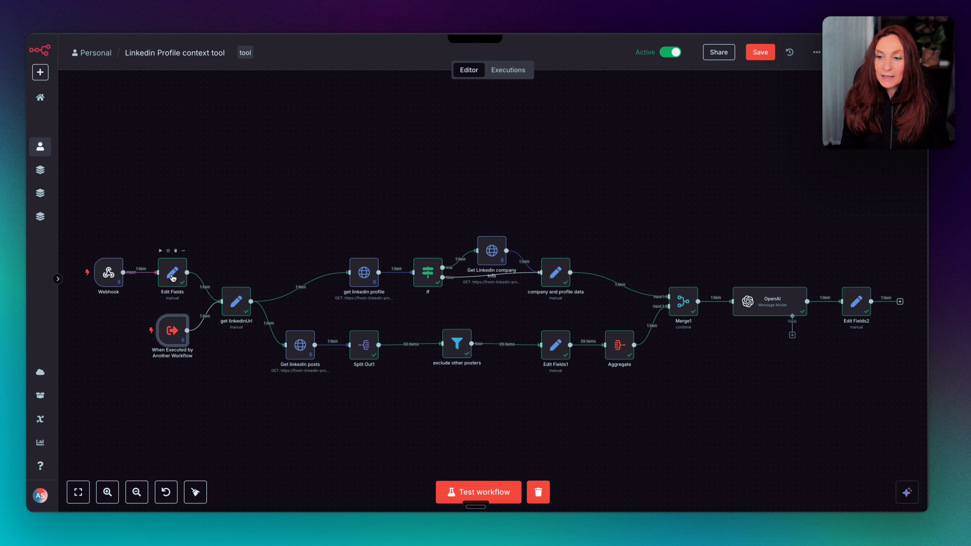
- Check how the Edit Fields and get linkedinUrl nodes map the linkedinUrl field
double_click(172, 272)
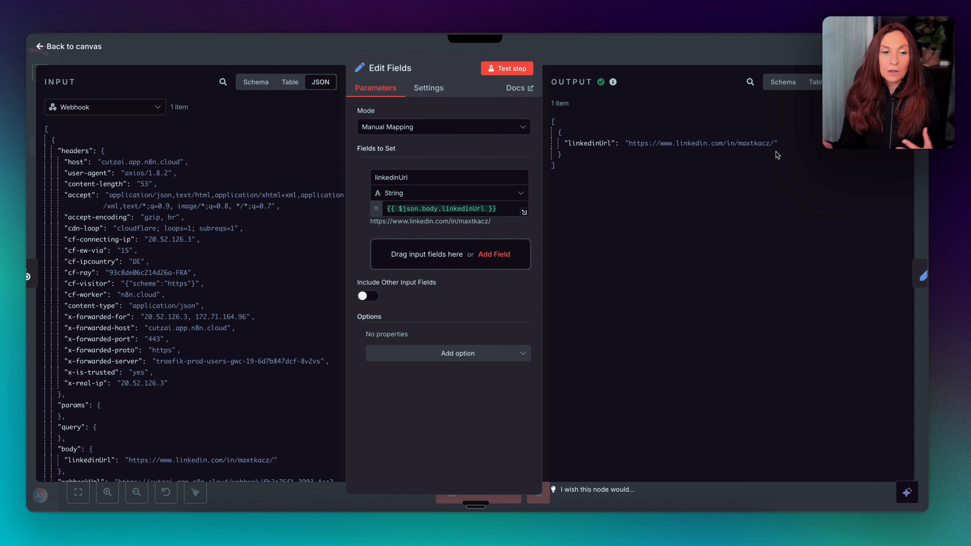
left_click(63, 50)
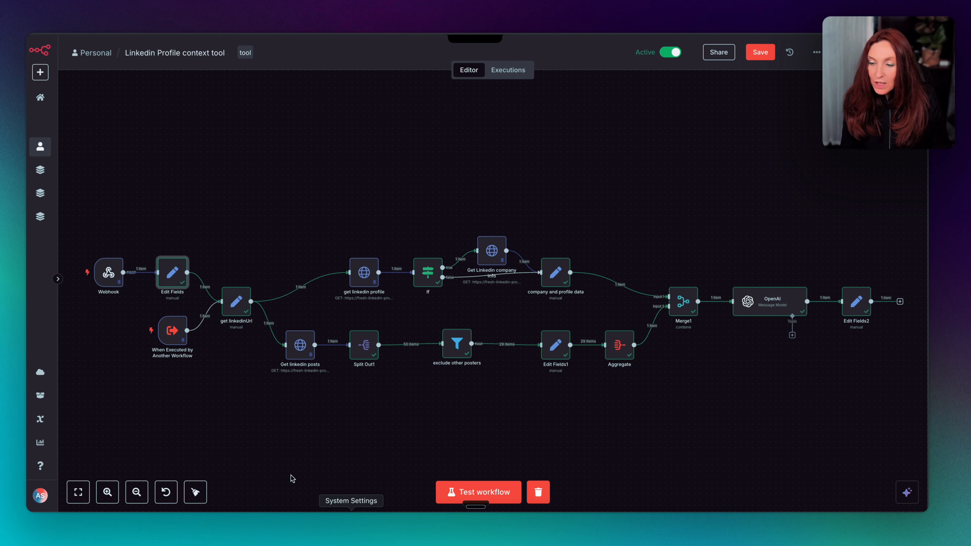
double_click(233, 302)
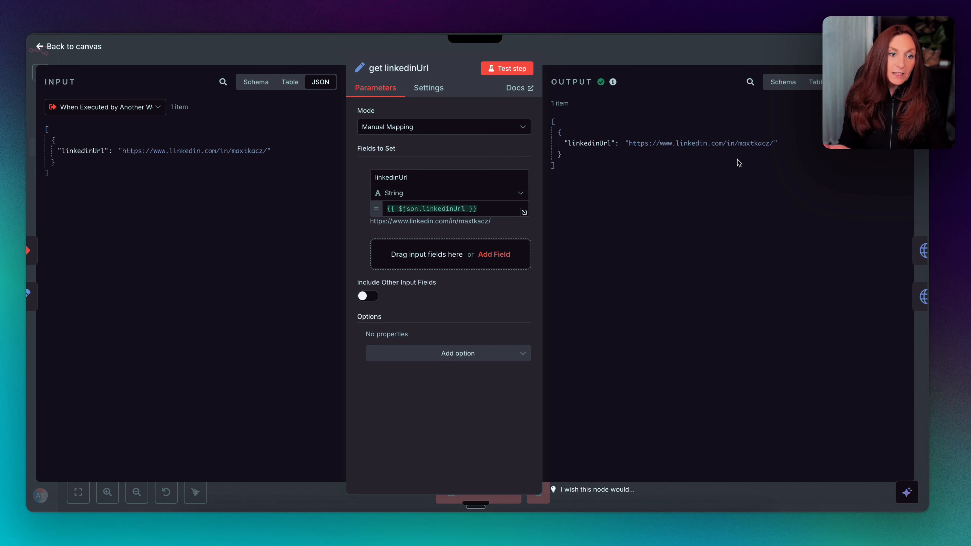
left_click(72, 48)
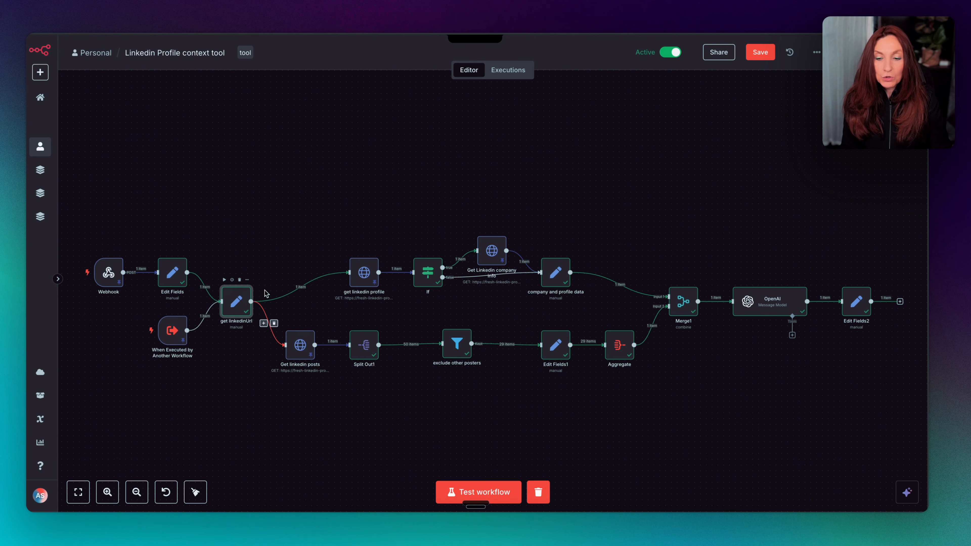
- Open the get linkedin profile node and review its request URL, authentication and query parameters
left_click(363, 278)
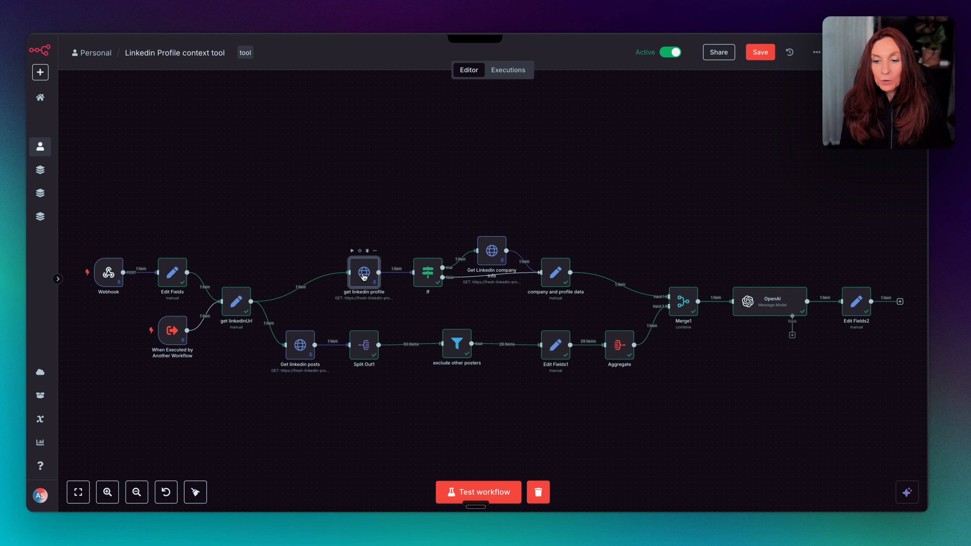
double_click(364, 273)
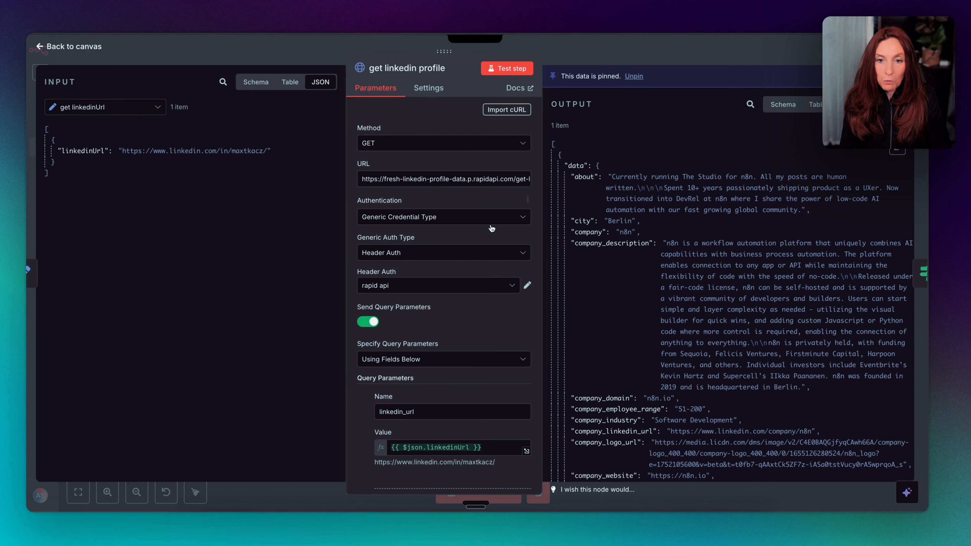
scroll(448, 174, "down", 7)
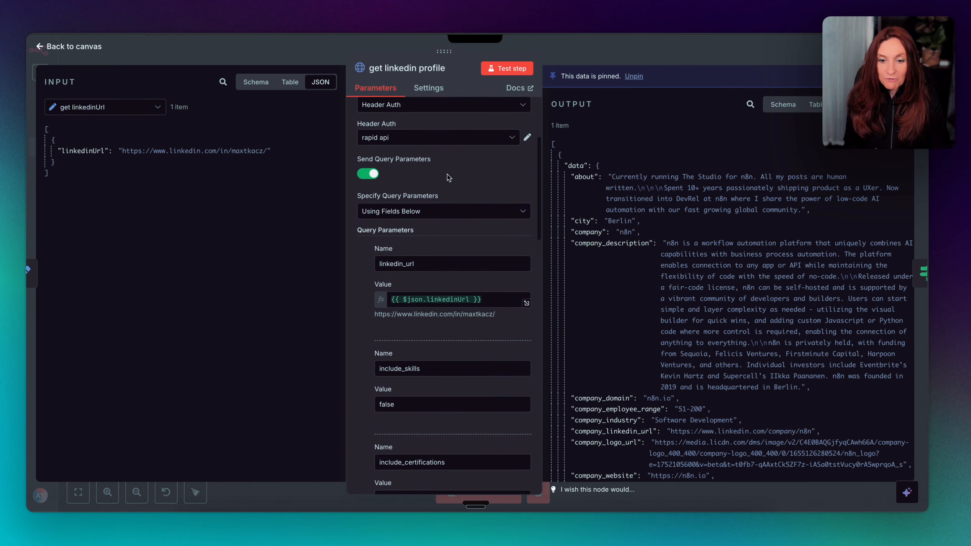
scroll(447, 175, "down", 2)
scroll(446, 176, "up", 10)
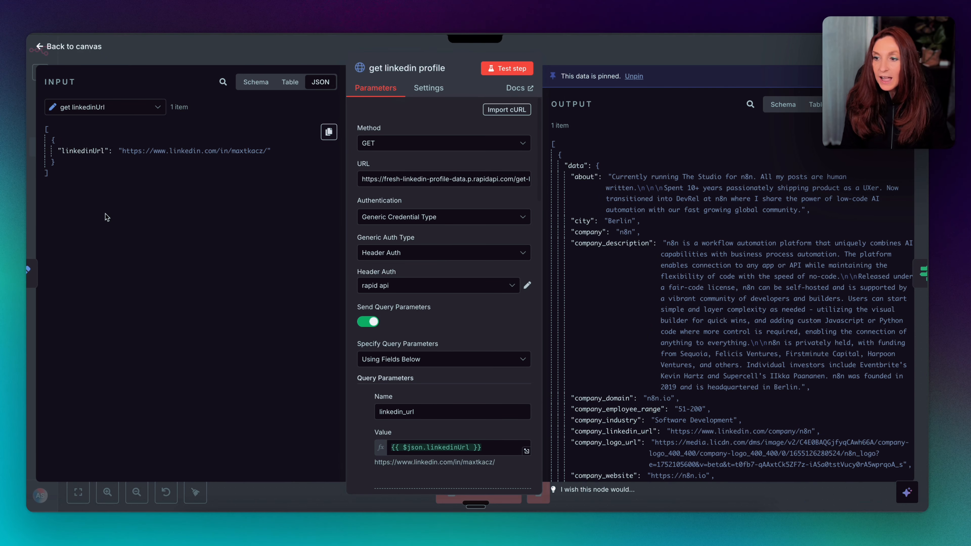
- Switch to the RapidAPI page, open the Get Personal Profile endpoint and copy its Shell cURL code snippet
left_click(127, 209)
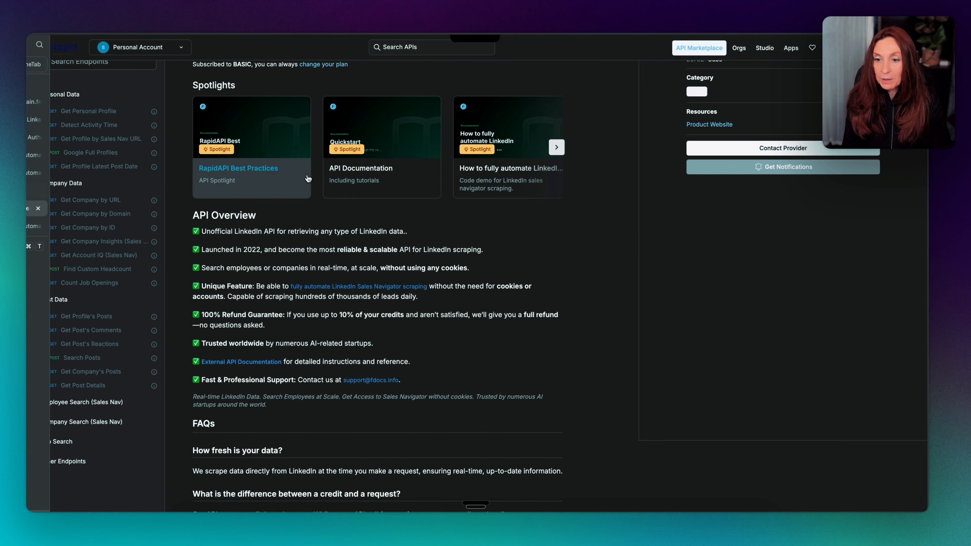
left_click(82, 112)
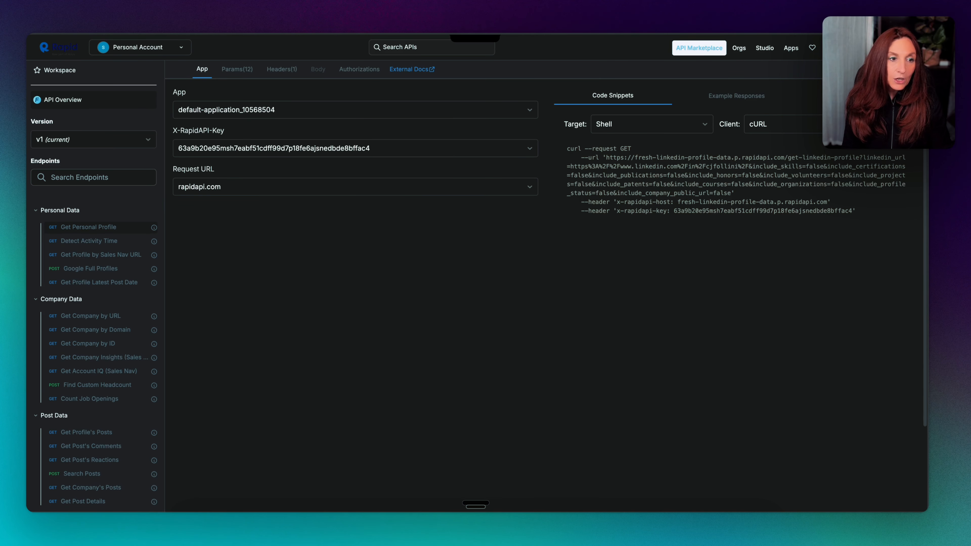
left_click(889, 124)
- Back in the n8n workflow, close the open node and add an HTTP Request node after get linkedin profile
mouse_move(28, 155)
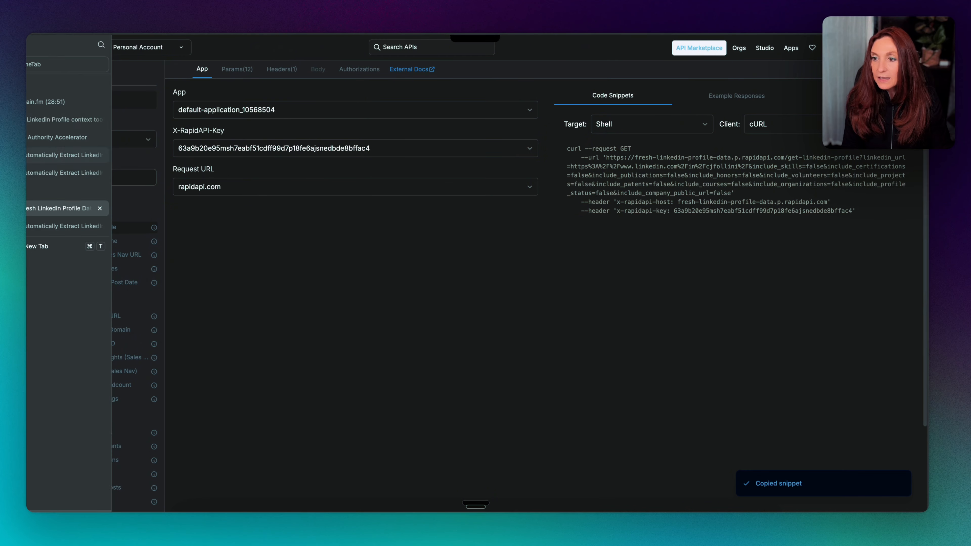
left_click(35, 121)
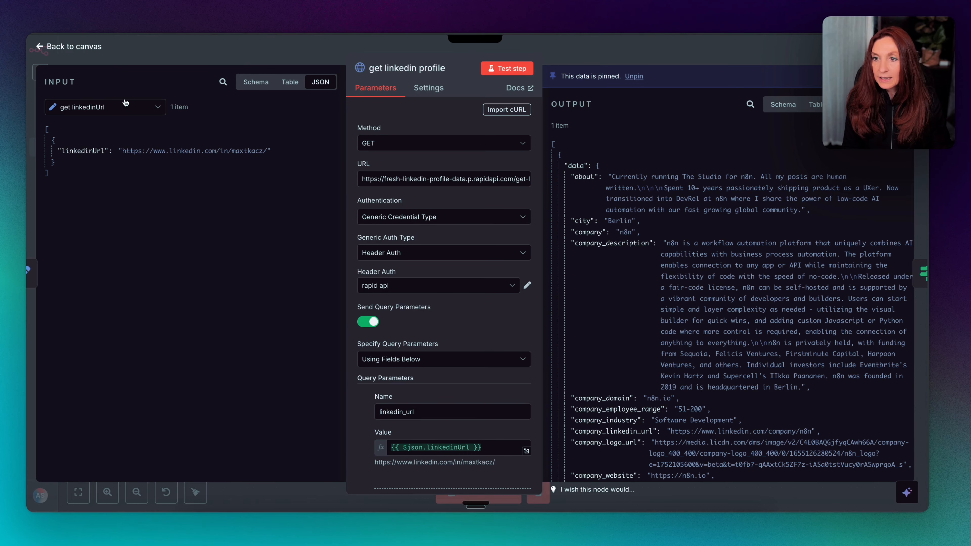
key("Escape")
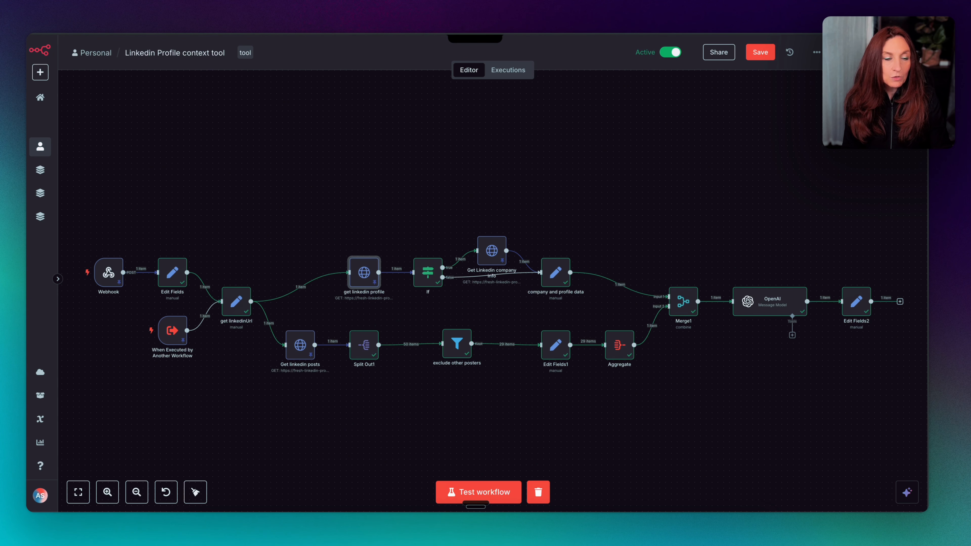
key("Tab")
type("http")
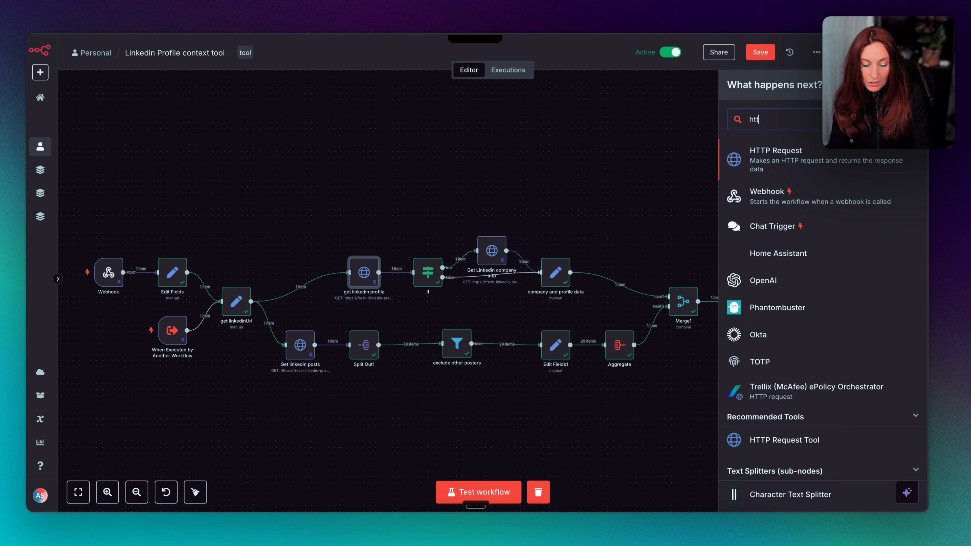
left_click(775, 158)
- Import the copied cURL command, including its x-rapidapi-key value, into the HTTP Request node
left_click(501, 111)
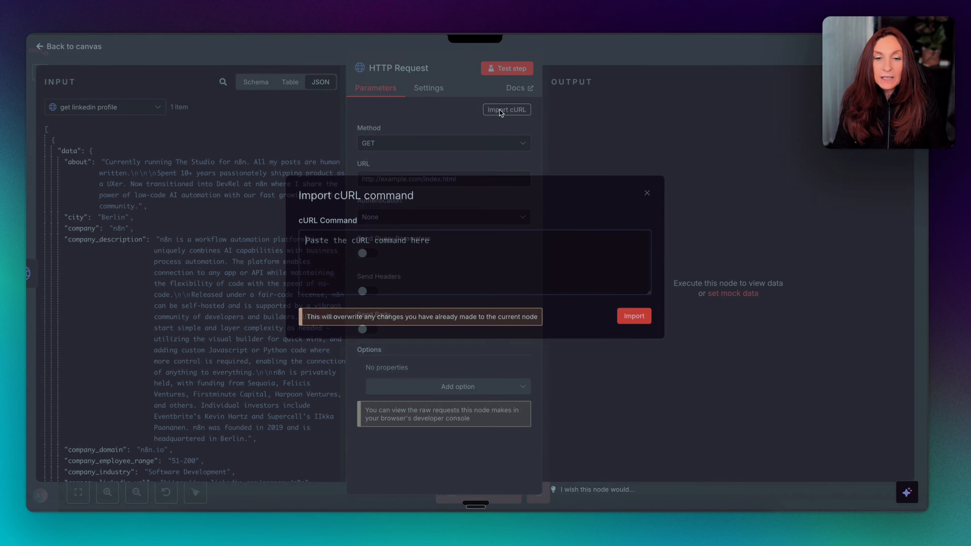
key("super+v")
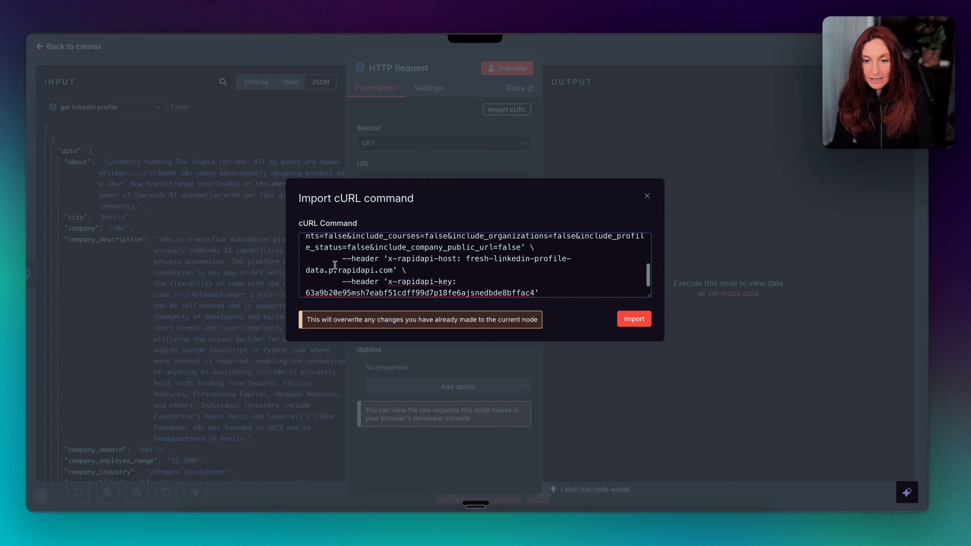
left_click(634, 319)
- Examine the URL, query parameters and header parameters that the cURL import filled into the HTTP Request node
scroll(502, 312, "down", 3)
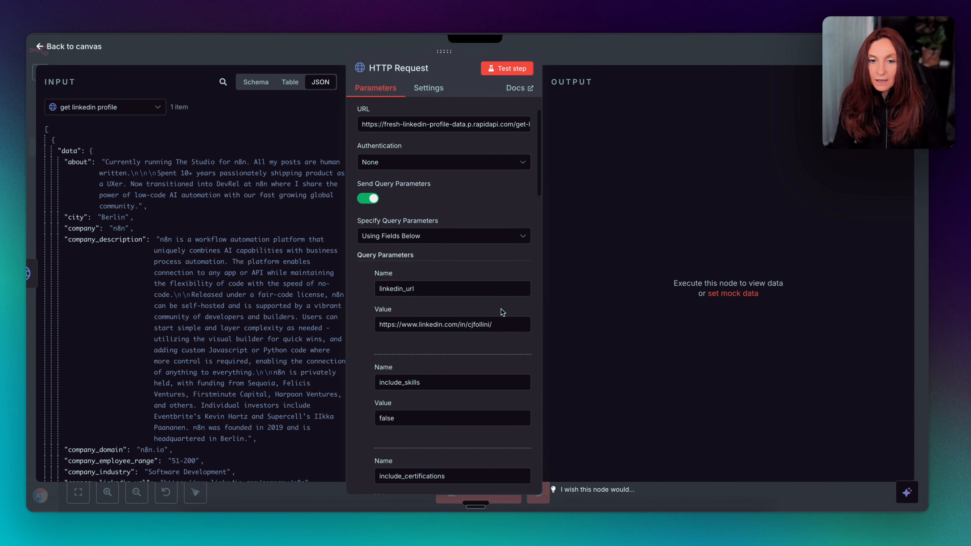
scroll(488, 268, "up", 3)
scroll(490, 233, "down", 8)
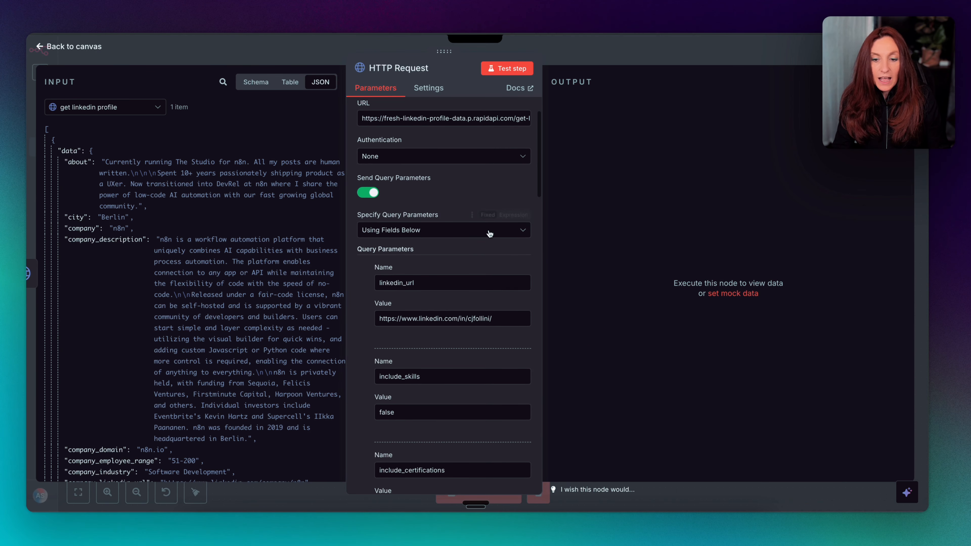
scroll(490, 233, "down", 20)
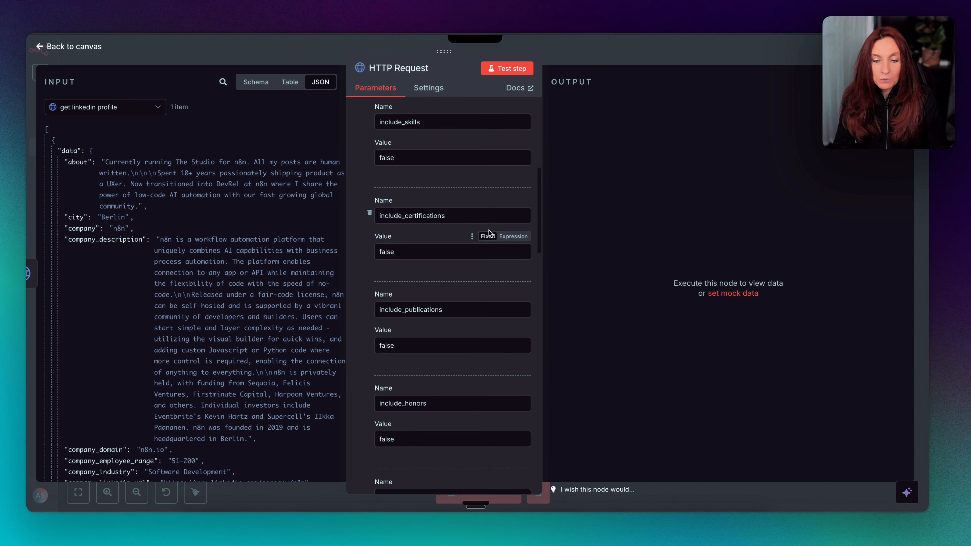
scroll(490, 234, "up", 20)
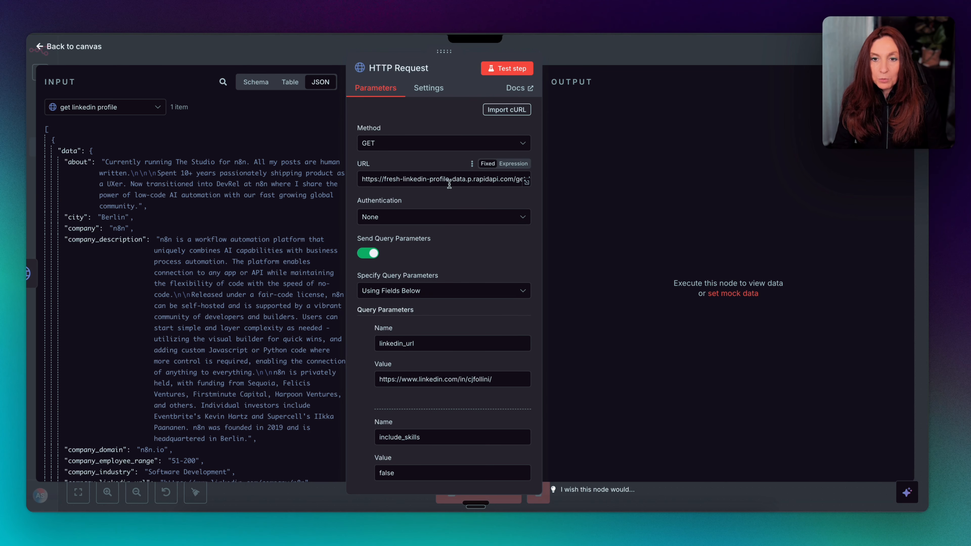
scroll(462, 221, "down", 20)
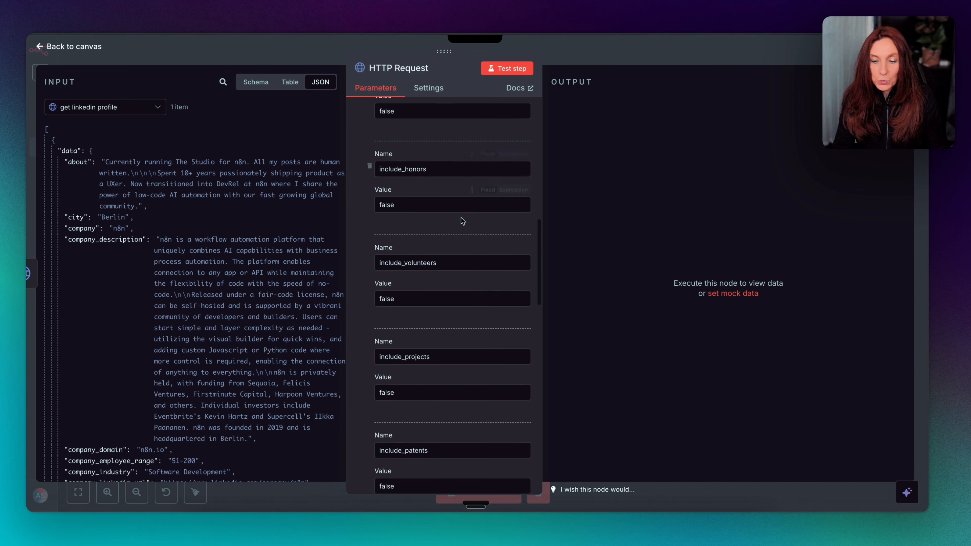
scroll(461, 217, "down", 20)
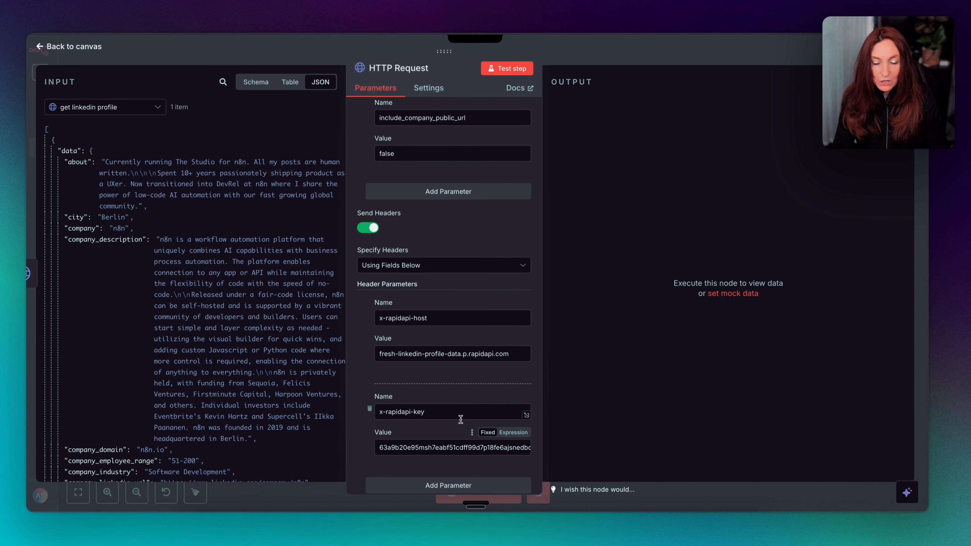
- Remove the x-rapidapi-key header parameter from the HTTP Request node and return to the canvas
left_click(369, 409)
scroll(462, 370, "up", 20)
left_click(66, 47)
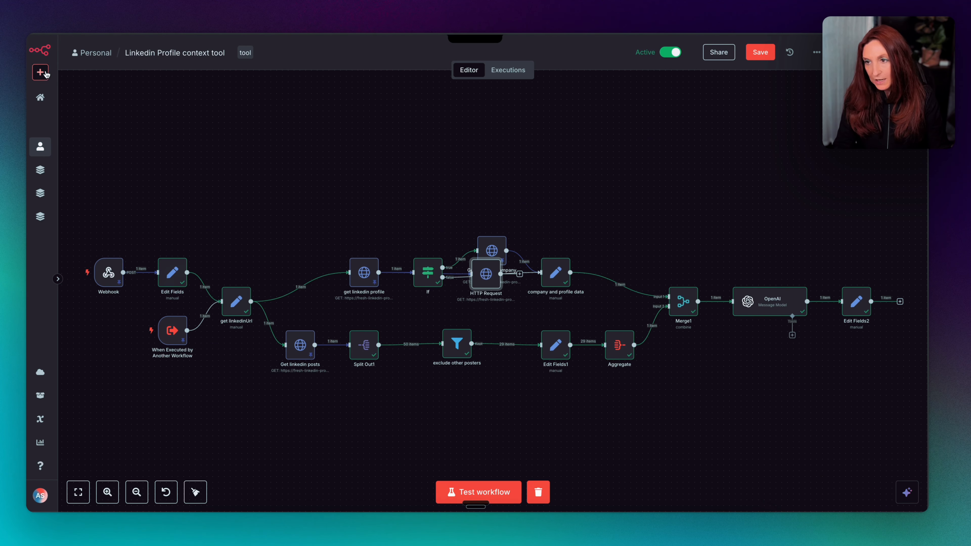
- Search the n8n credentials for "rapid", open the rapid api Header Auth credential and check its name and value fields
left_click(40, 97)
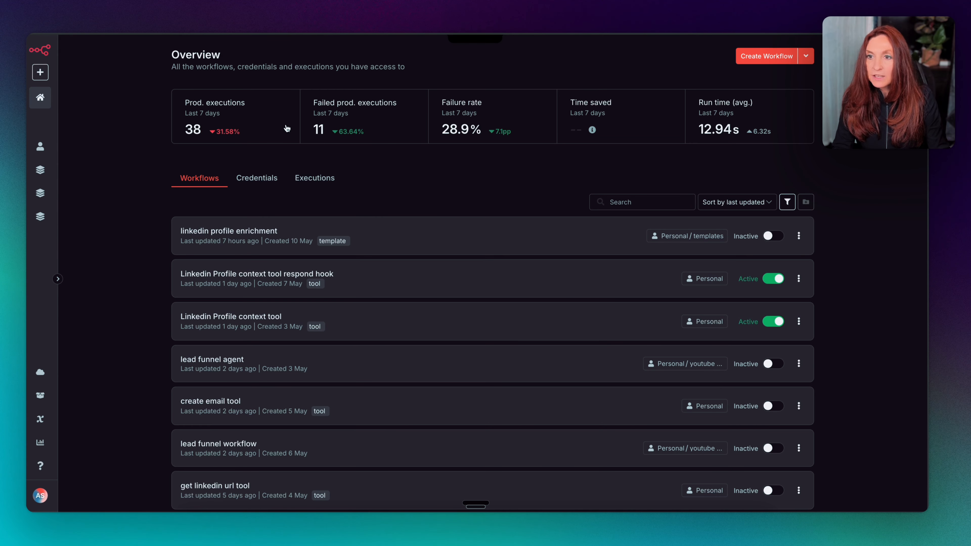
left_click(641, 203)
type("rapid")
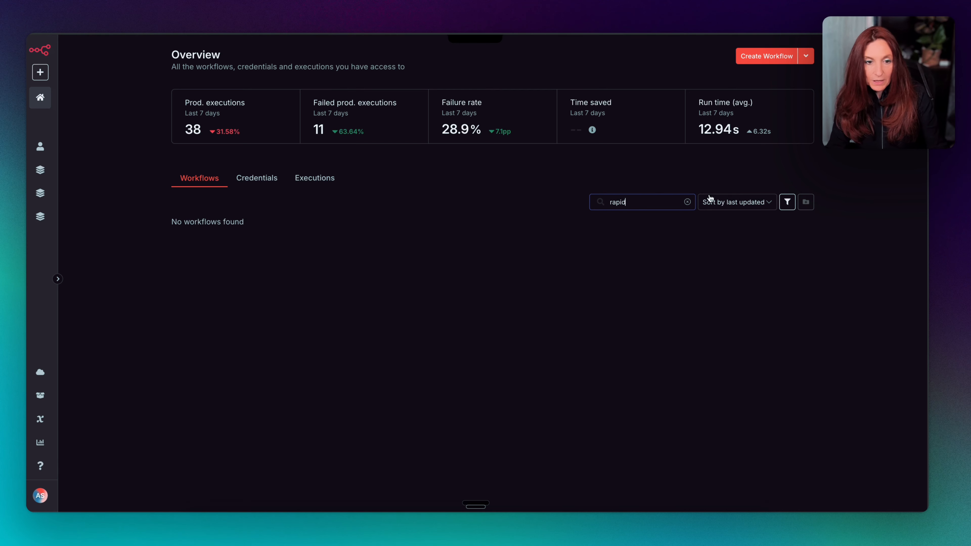
left_click(252, 183)
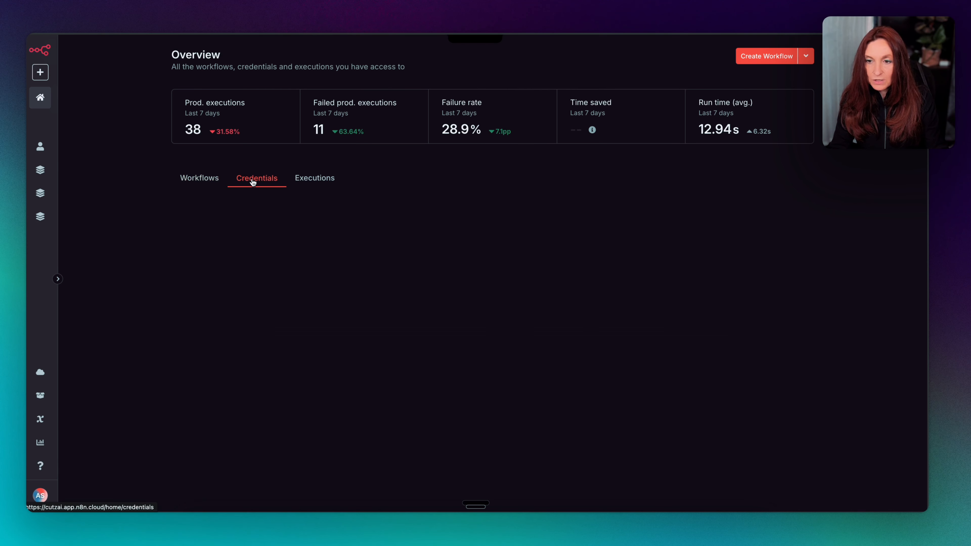
left_click(642, 201)
type("rapid")
left_click(449, 225)
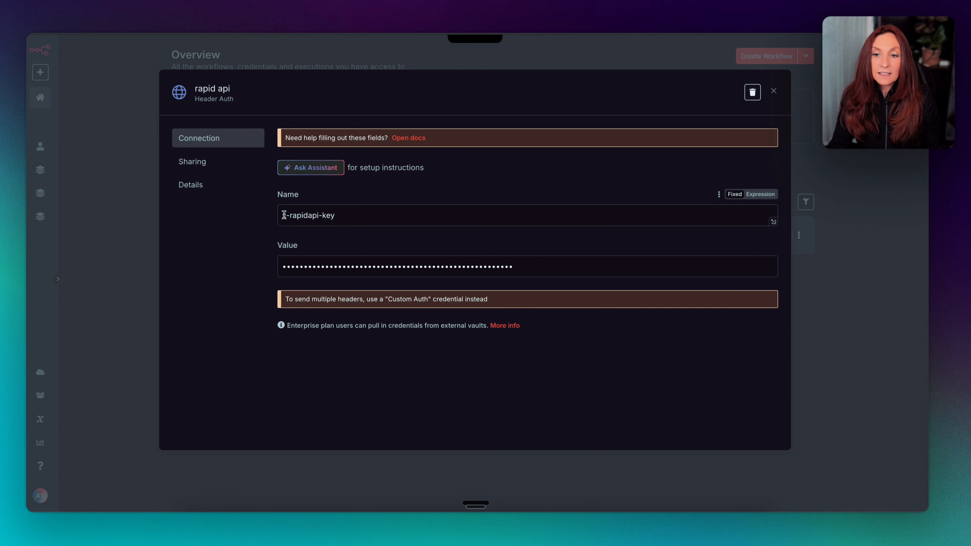
left_click(297, 216)
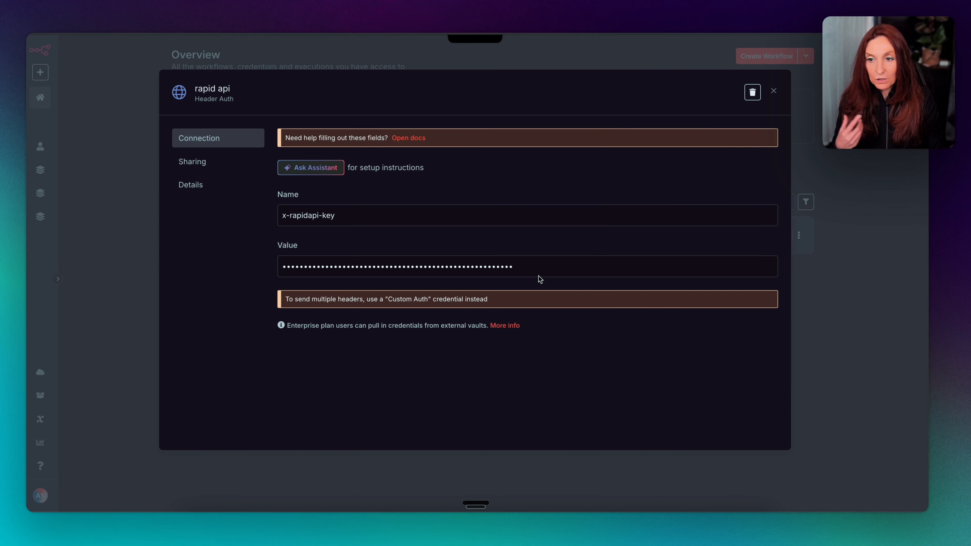
left_click(774, 91)
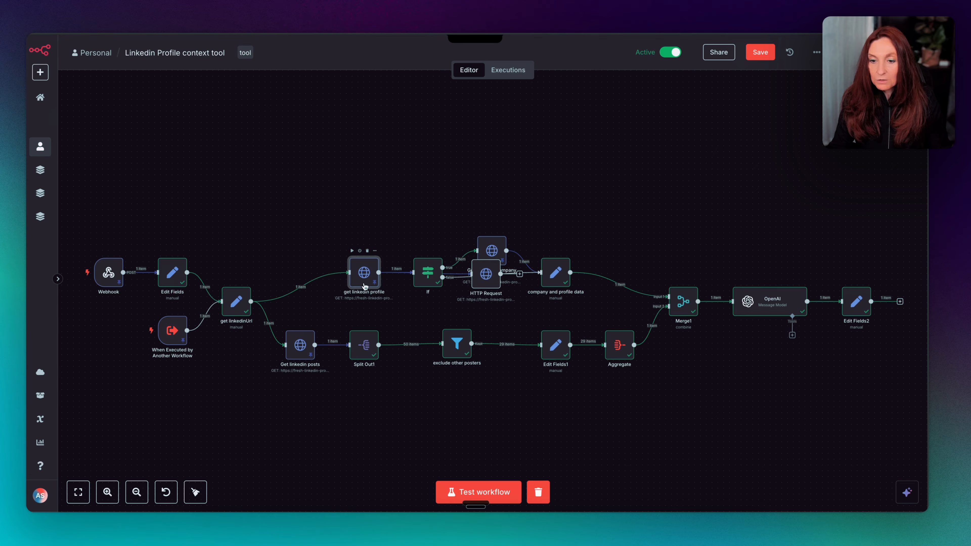
- In the Linkedin Profile context tool workflow, reopen get linkedin profile and check its Header Auth credential and linkedin_url parameter
double_click(365, 285)
scroll(478, 268, "down", 2)
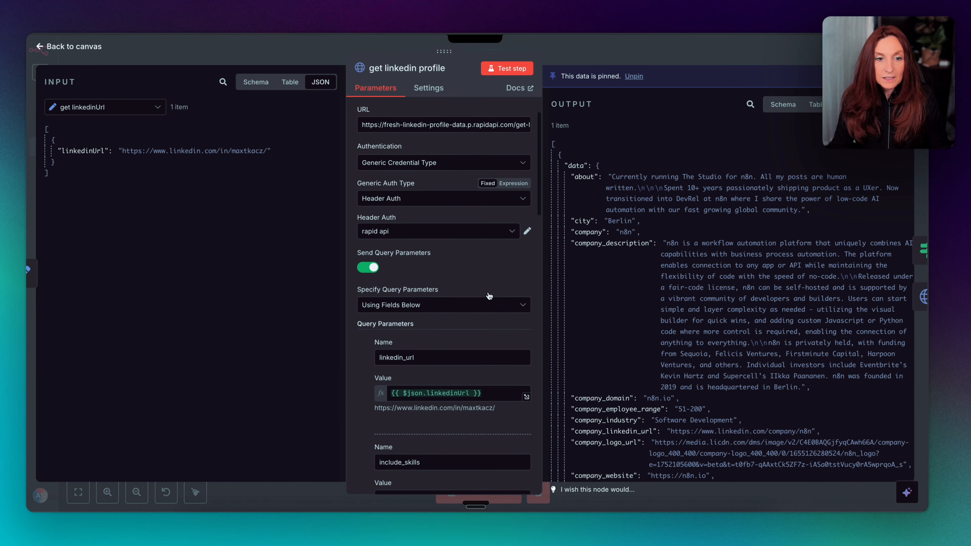
scroll(496, 273, "up", 2)
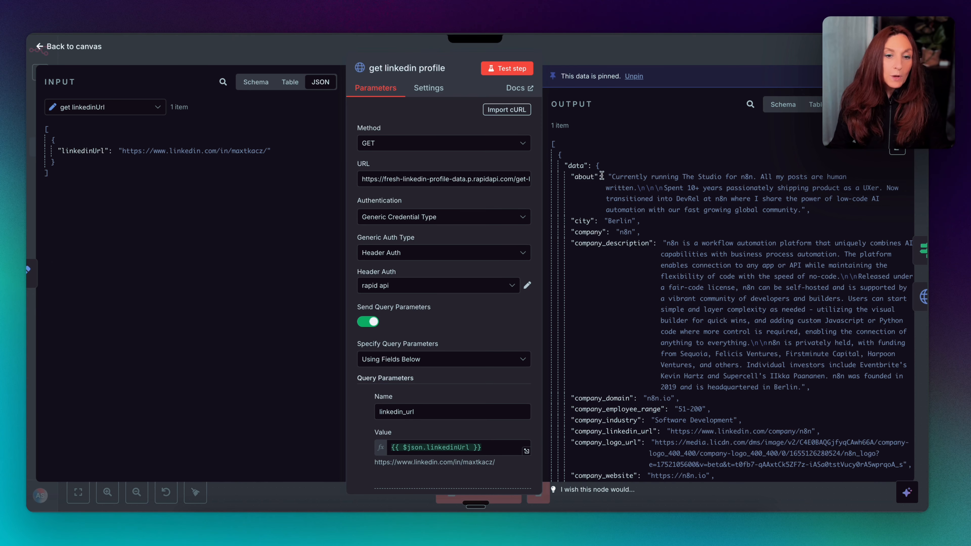
- Read through the node's pinned JSON output, covering the company, education, experience and general profile fields
scroll(606, 178, "down", 3)
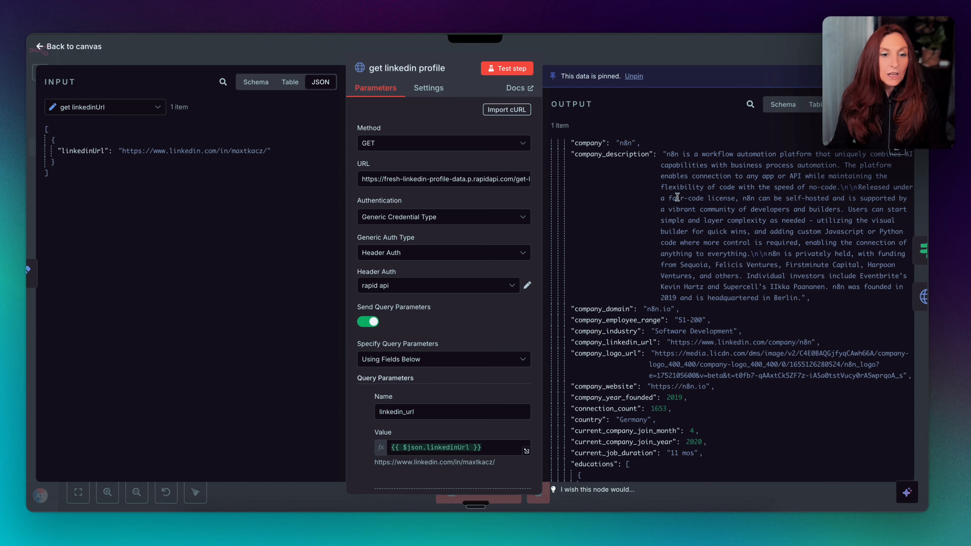
scroll(677, 197, "down", 10)
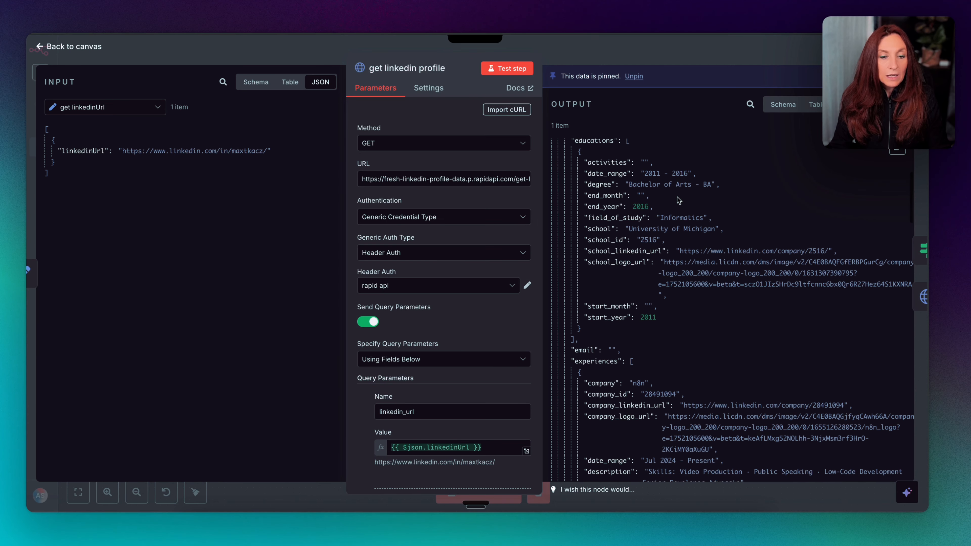
scroll(679, 200, "up", 15)
scroll(714, 260, "down", 4)
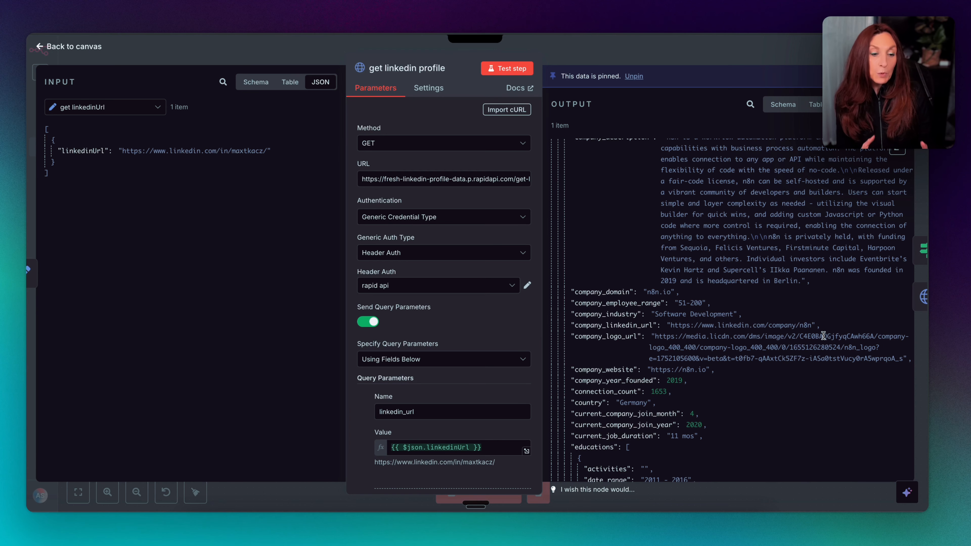
scroll(823, 336, "down", 11)
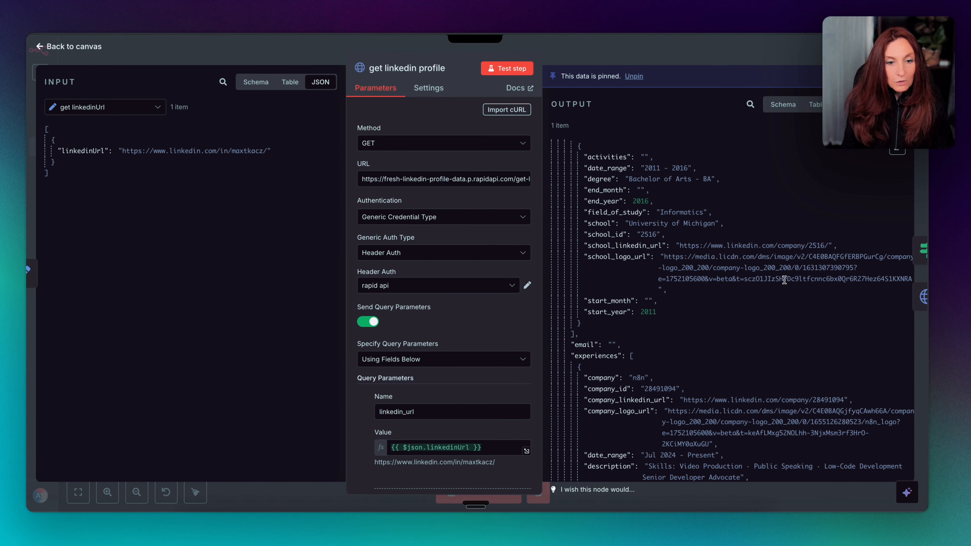
scroll(705, 221, "down", 6)
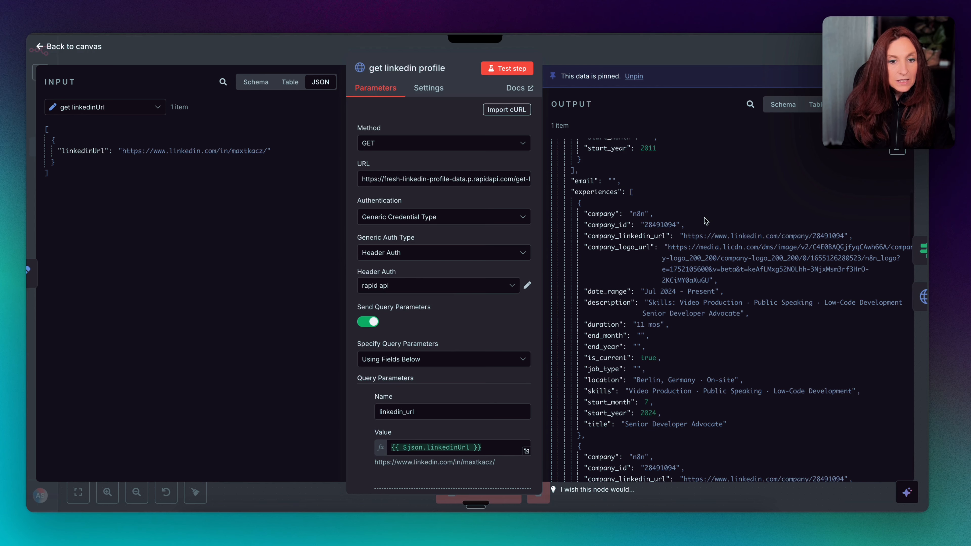
scroll(705, 221, "down", 20)
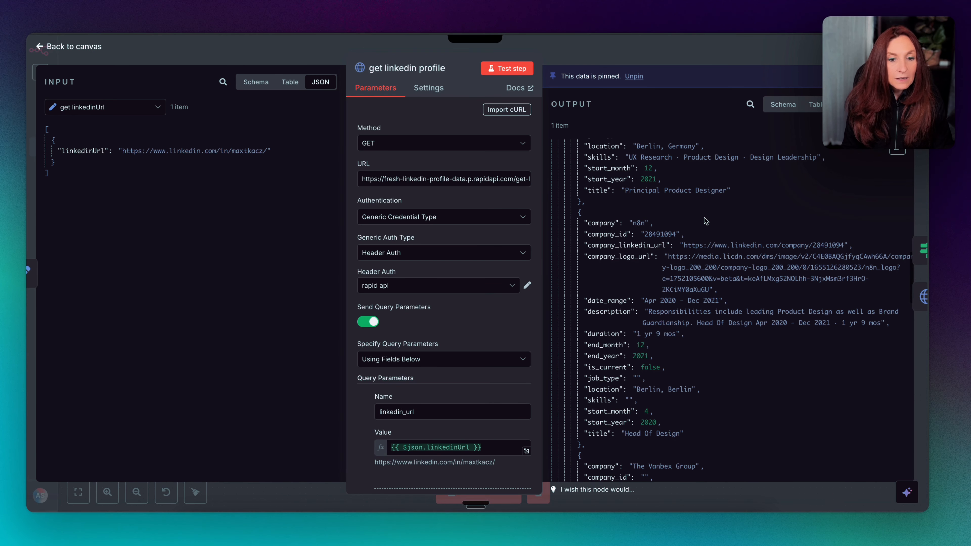
scroll(705, 221, "down", 15)
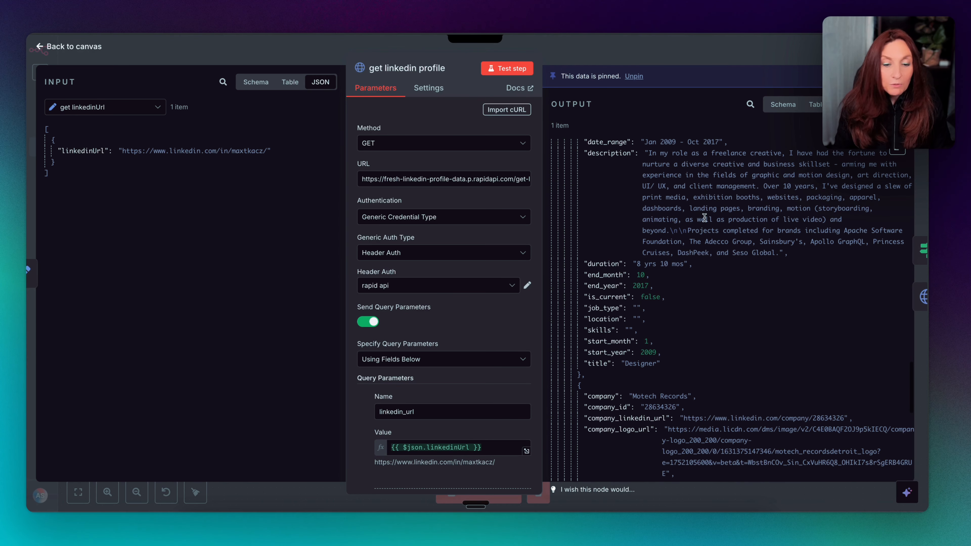
scroll(705, 218, "down", 14)
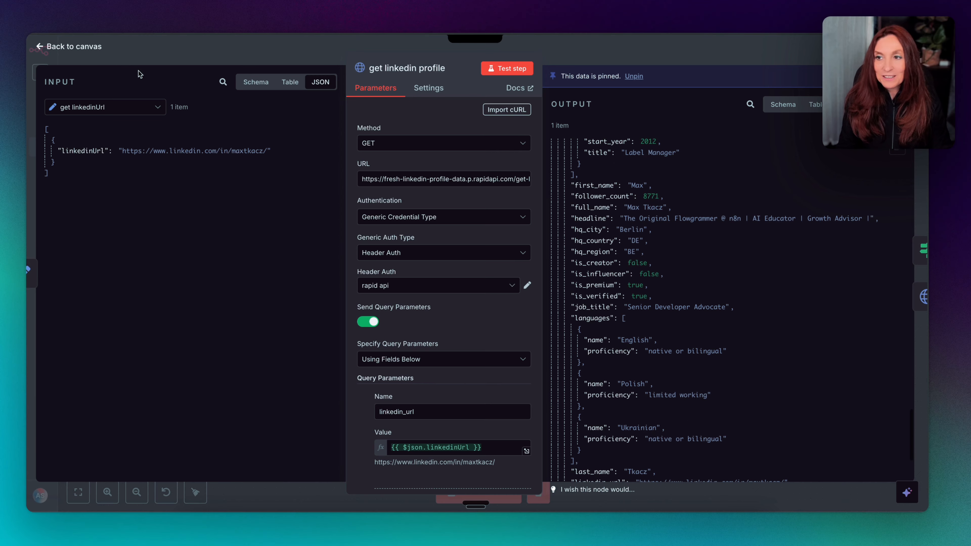
- Check the If node's condition that company_linkedin_url is not empty and return to the canvas
left_click(91, 47)
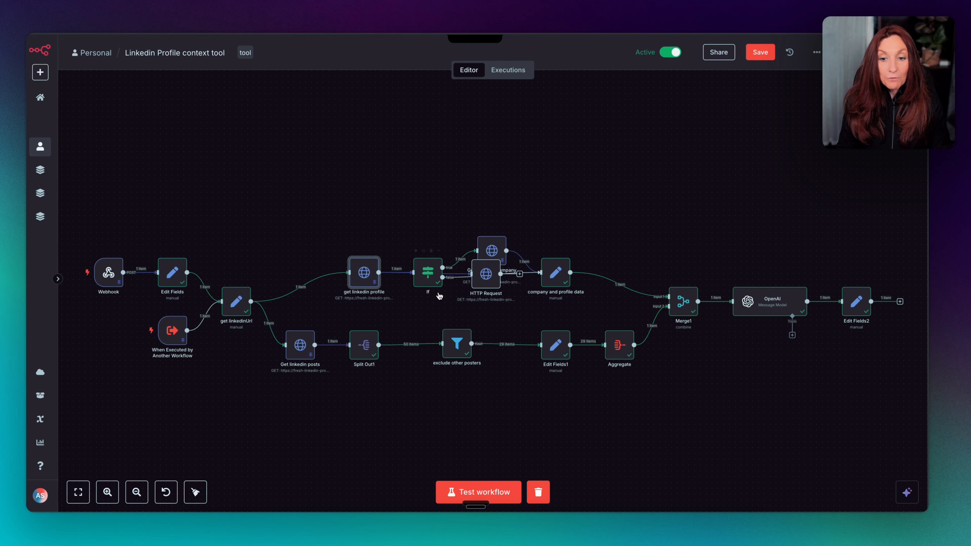
double_click(426, 275)
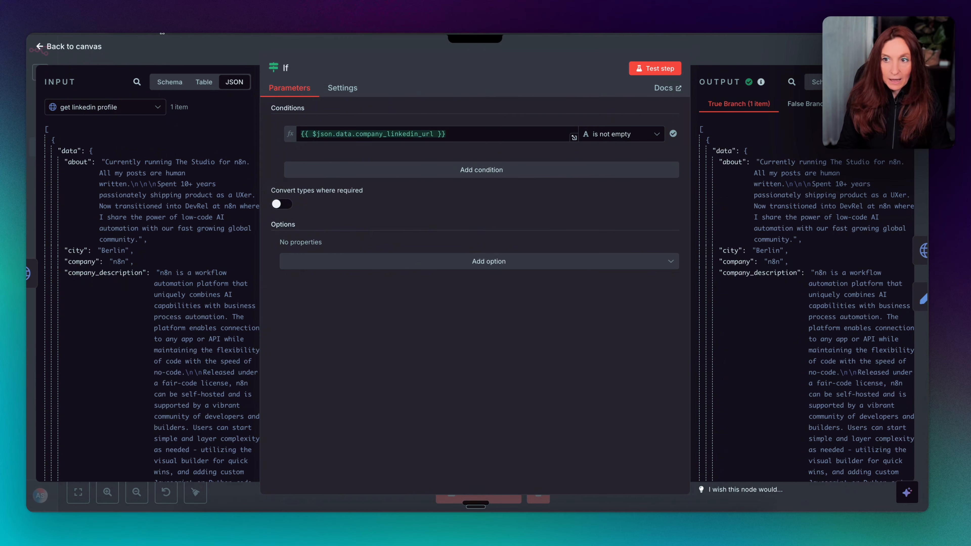
left_click(82, 47)
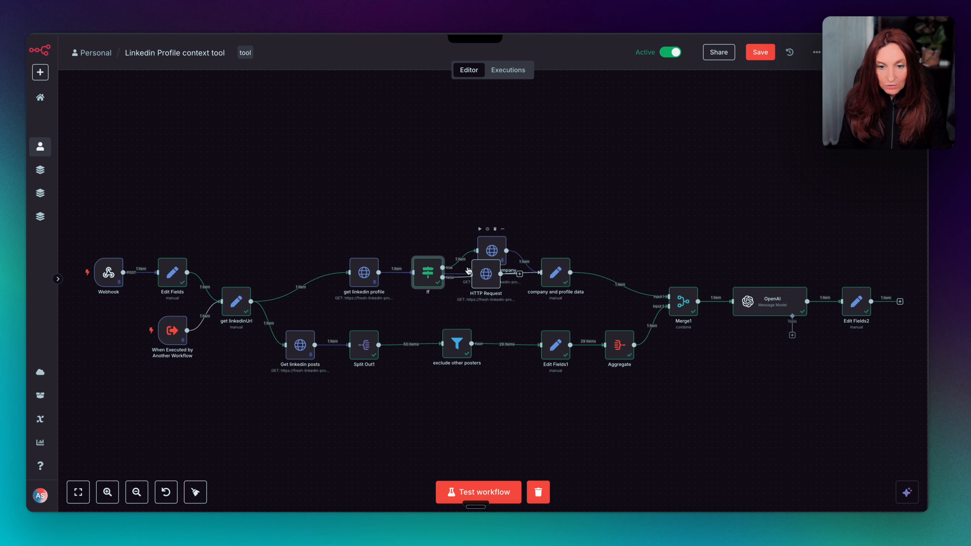
- Move the extra HTTP Request node clear of the other nodes, remove its link from get linkedin profile and delete it
left_click_drag(481, 275, 498, 310)
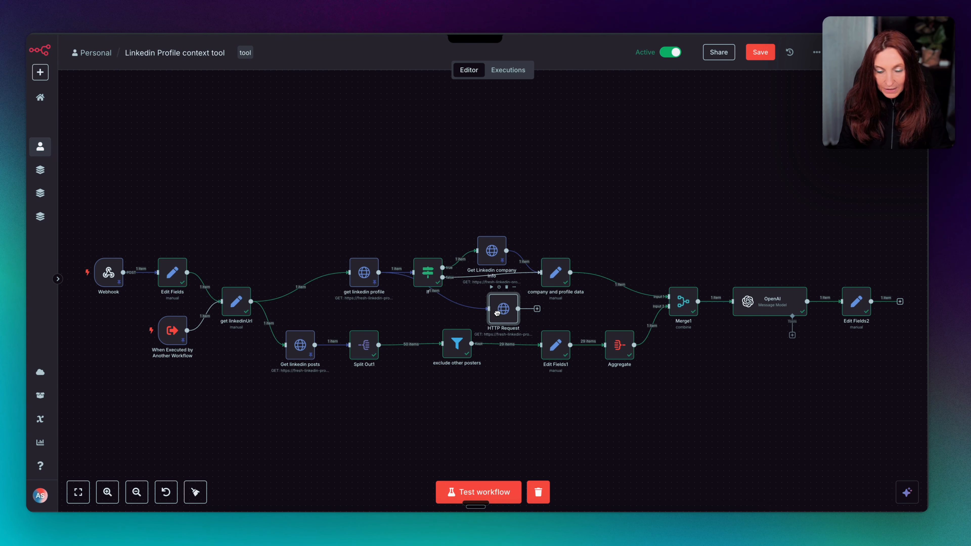
mouse_move(471, 309)
left_click(438, 291)
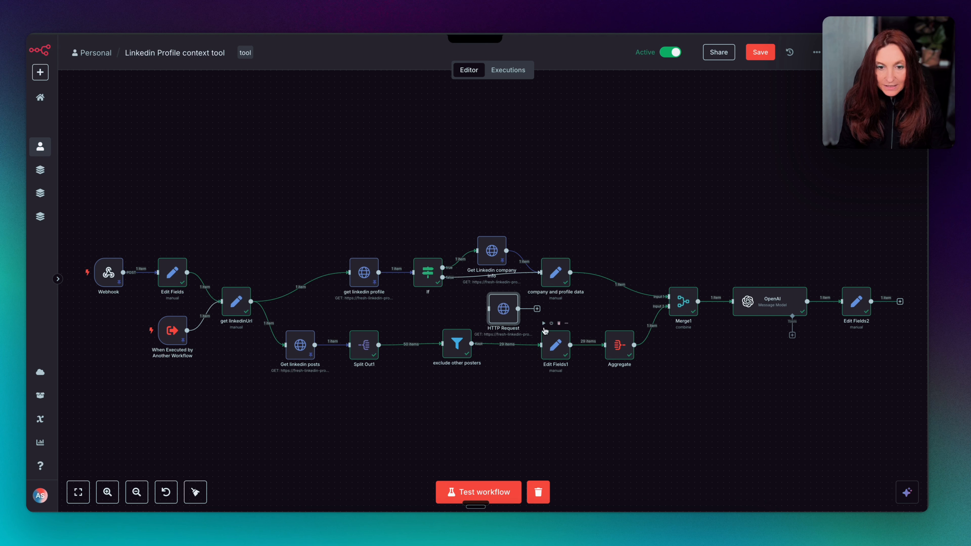
key("Delete")
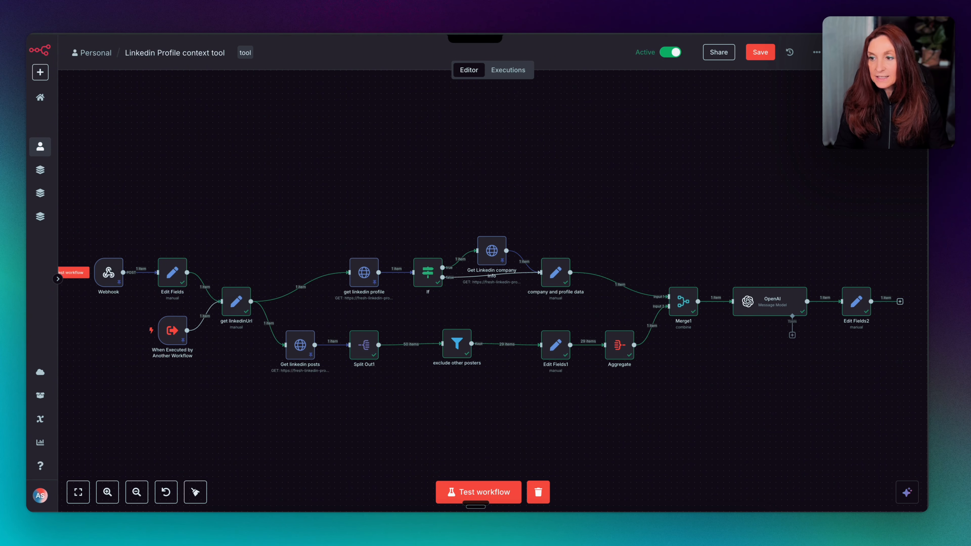
- View the Get Company by URL endpoint's cURL snippet in RapidAPI and open the matching Get Linkedin company info node in n8n
mouse_move(28, 248)
left_click(55, 226)
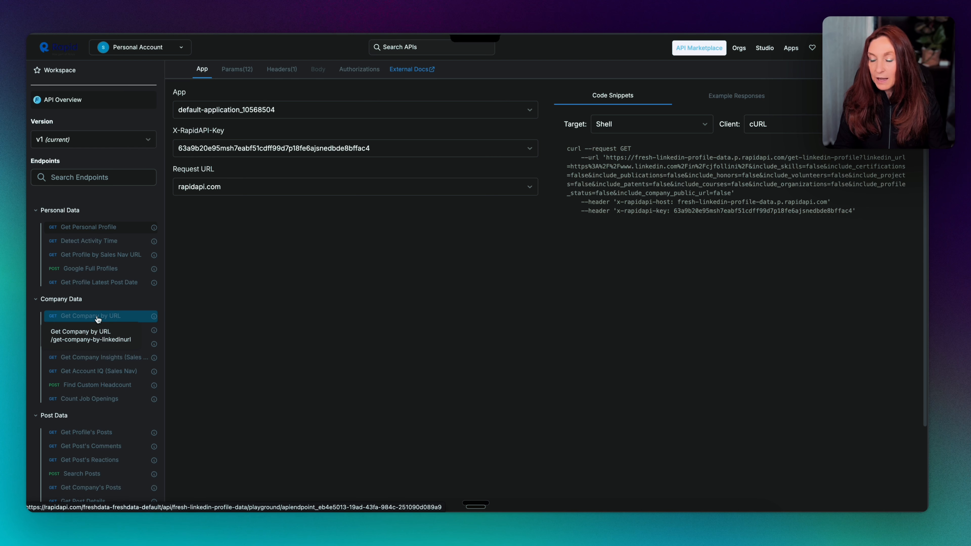
left_click(97, 320)
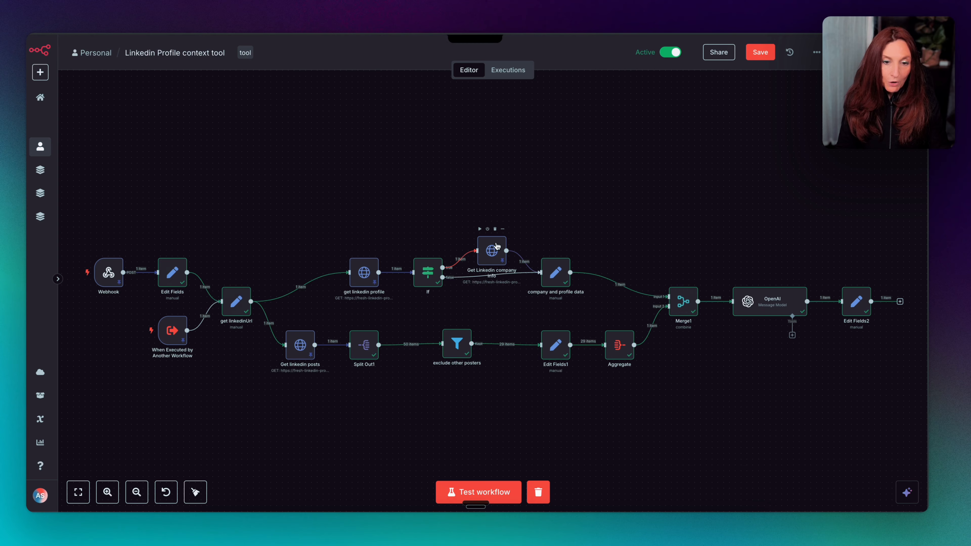
double_click(495, 247)
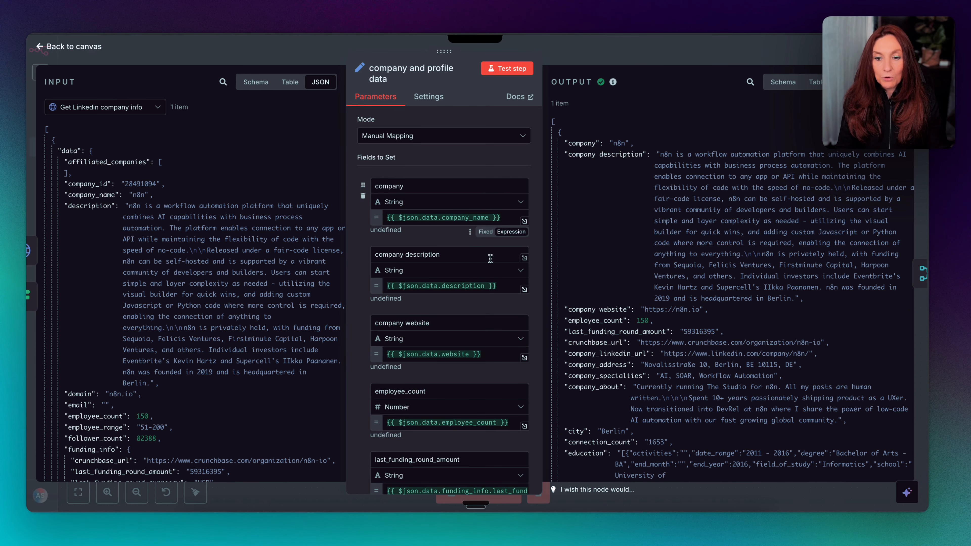
- Review the field mappings in the company and profile data node, from company through languages, and return to the canvas
scroll(571, 367, "down", 6)
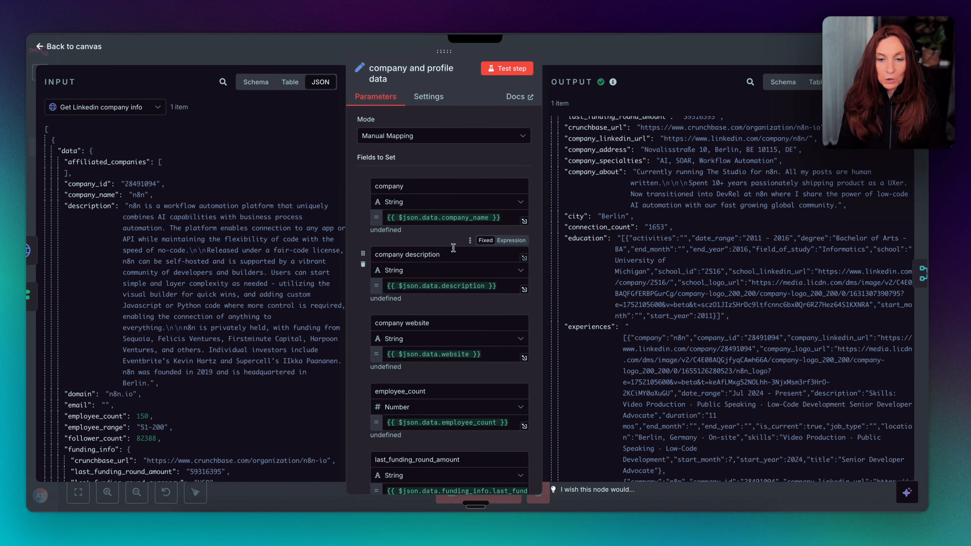
scroll(454, 247, "down", 2)
scroll(453, 247, "down", 6)
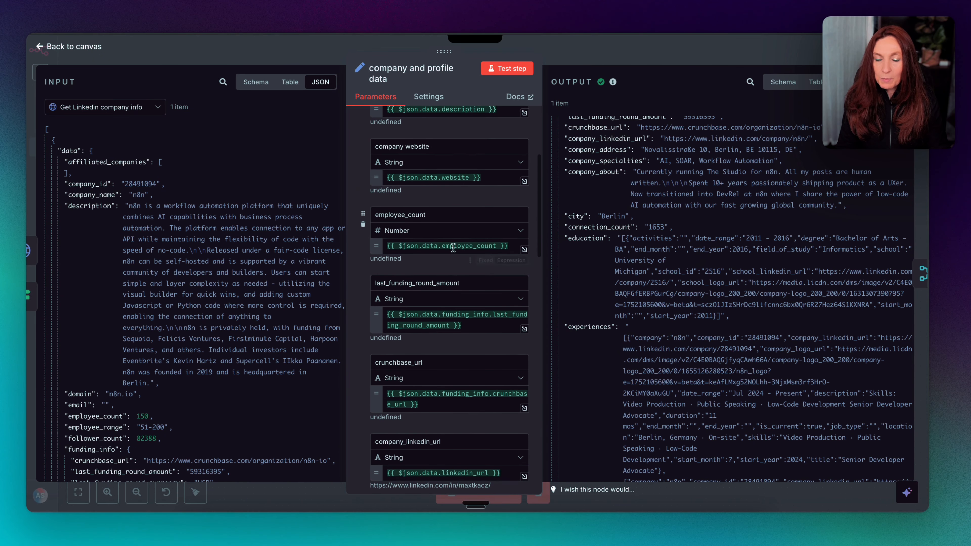
scroll(457, 202, "down", 2)
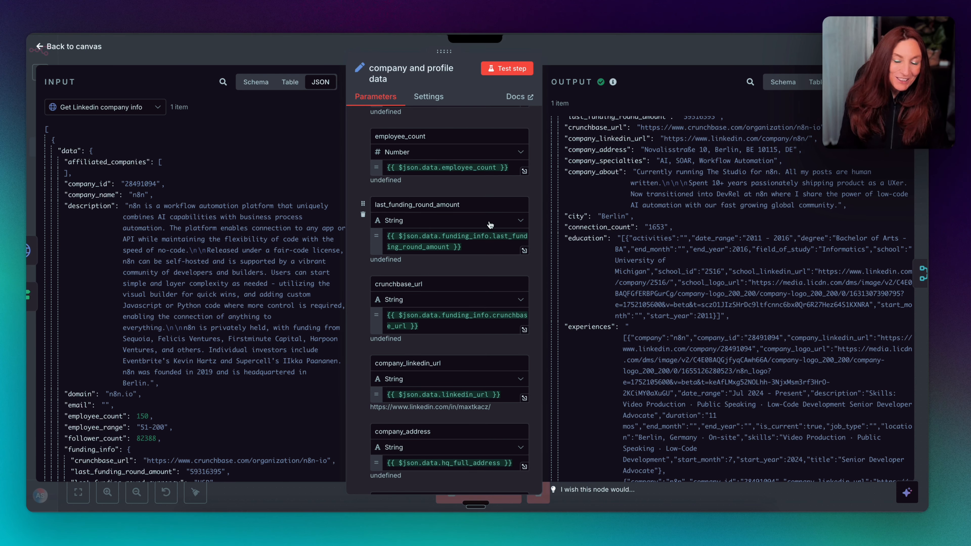
scroll(489, 221, "down", 3)
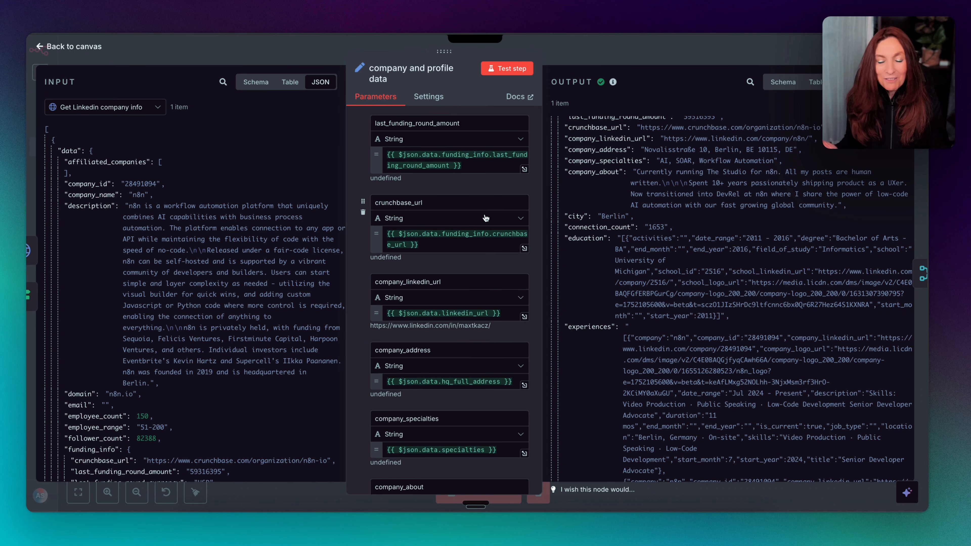
scroll(485, 218, "down", 3)
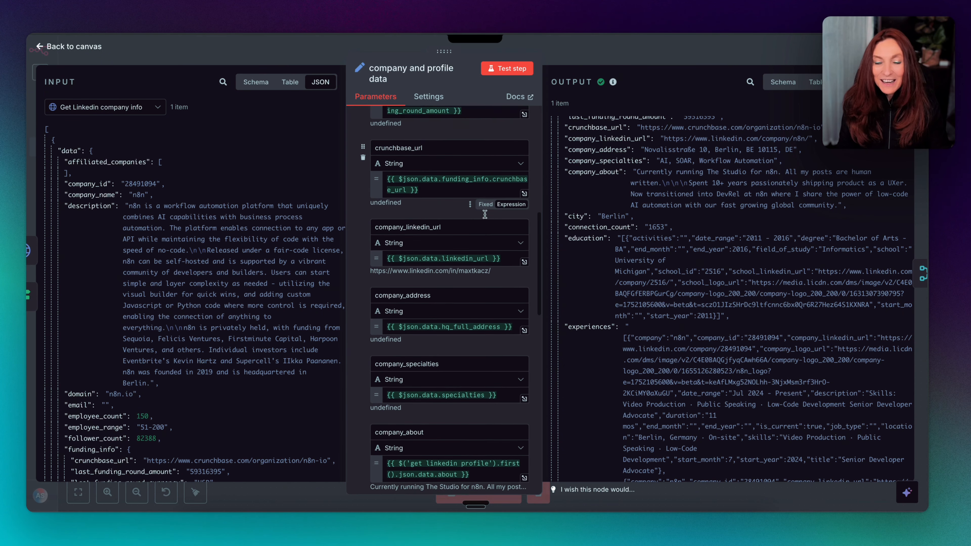
scroll(512, 221, "down", 7)
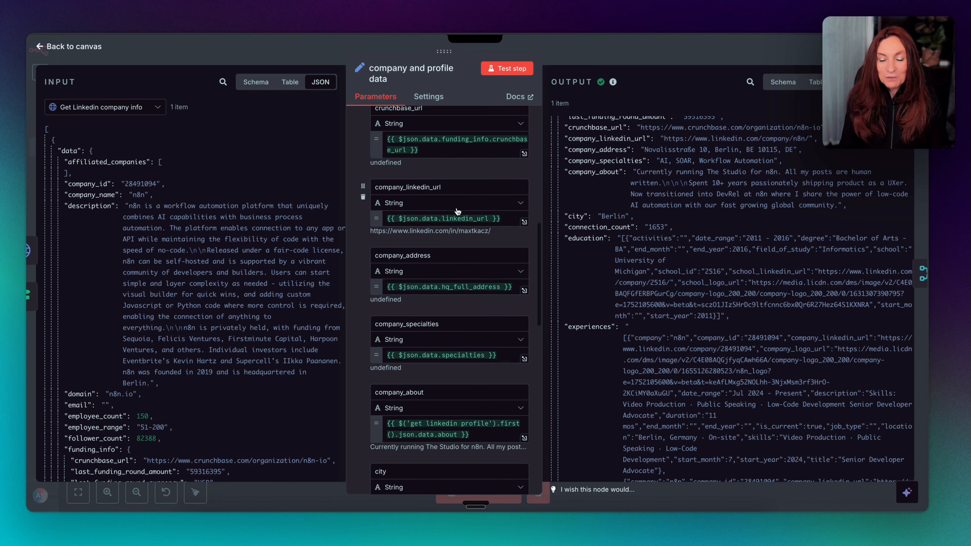
scroll(458, 211, "down", 9)
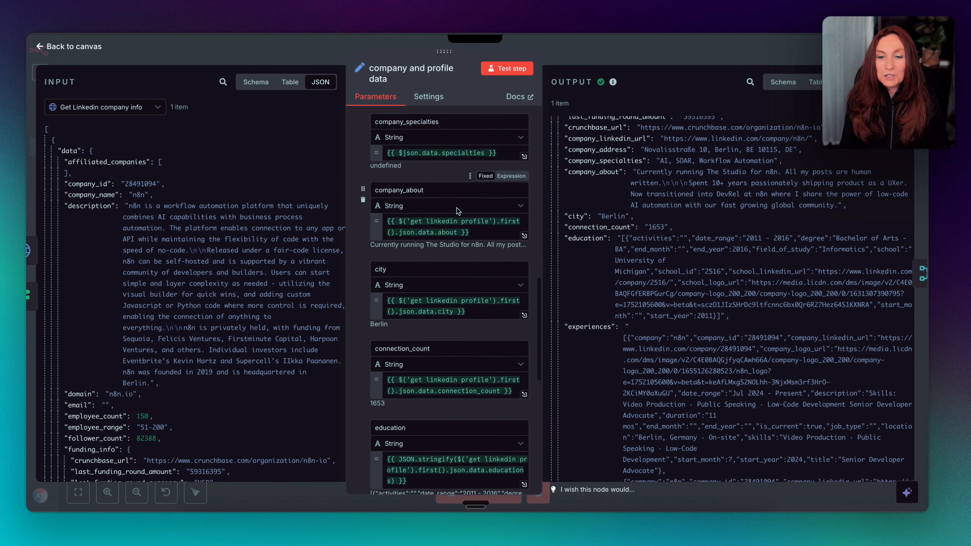
scroll(457, 211, "down", 2)
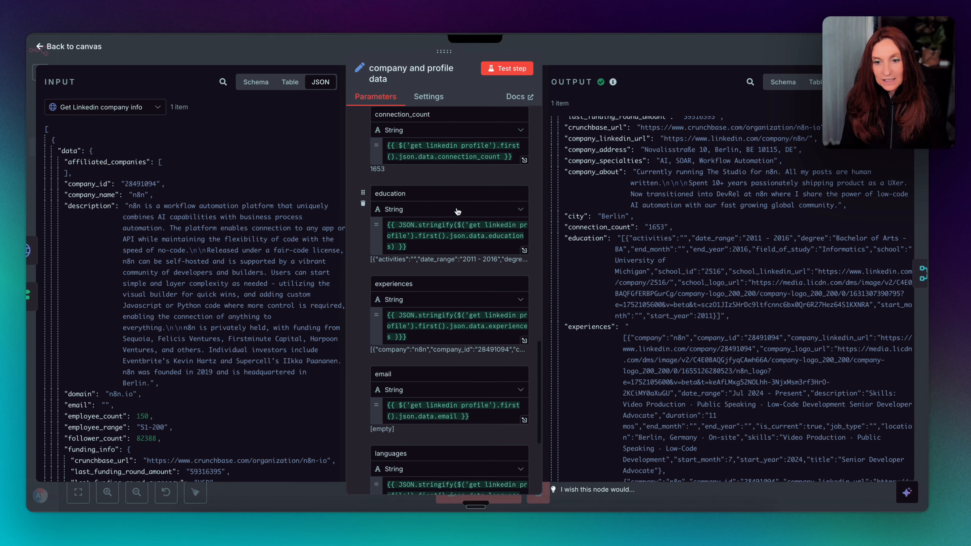
scroll(454, 187, "up", 3)
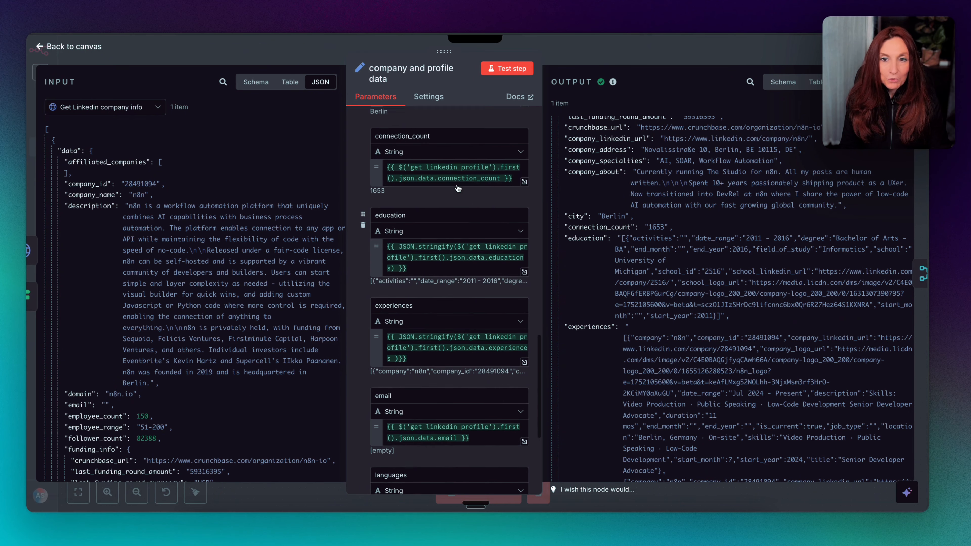
scroll(457, 185, "down", 5)
scroll(458, 199, "down", 3)
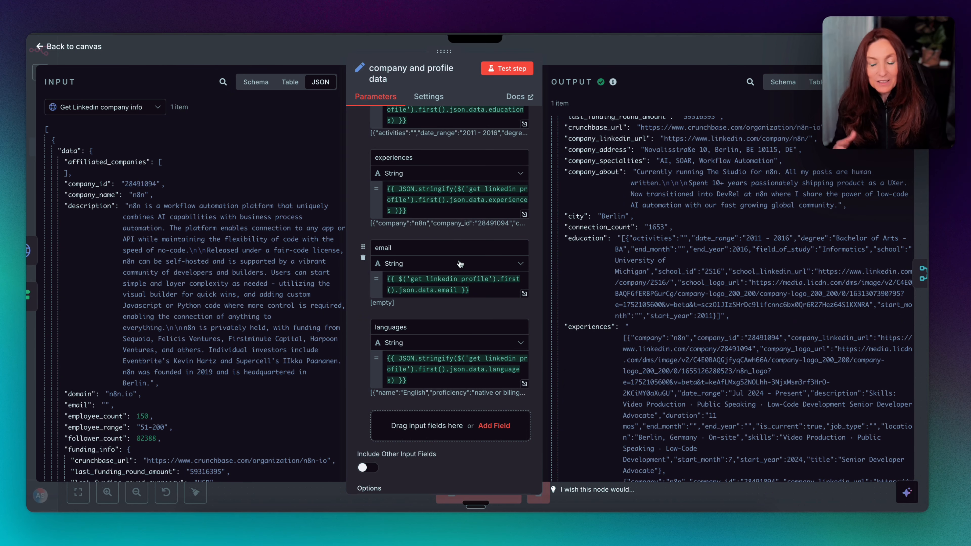
scroll(461, 264, "down", 2)
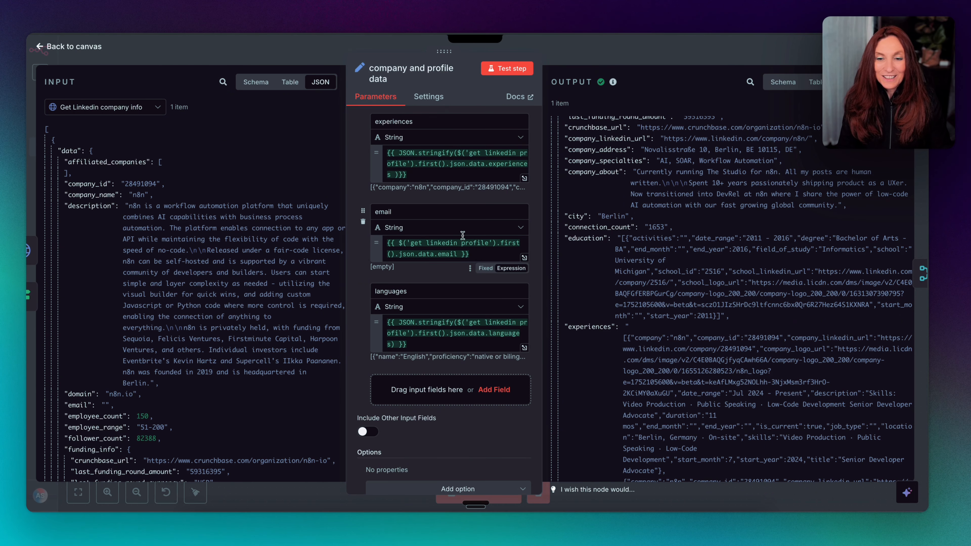
scroll(463, 235, "up", 12)
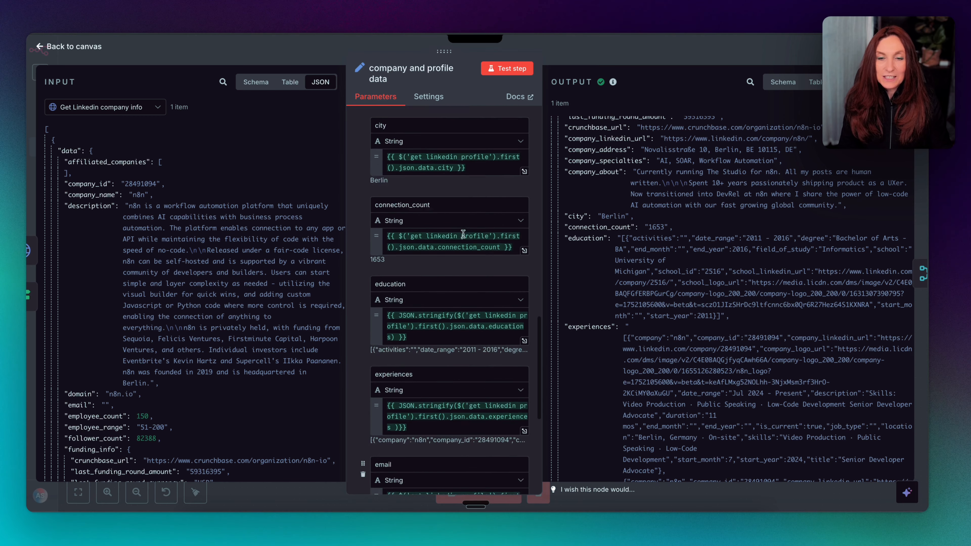
scroll(463, 234, "up", 10)
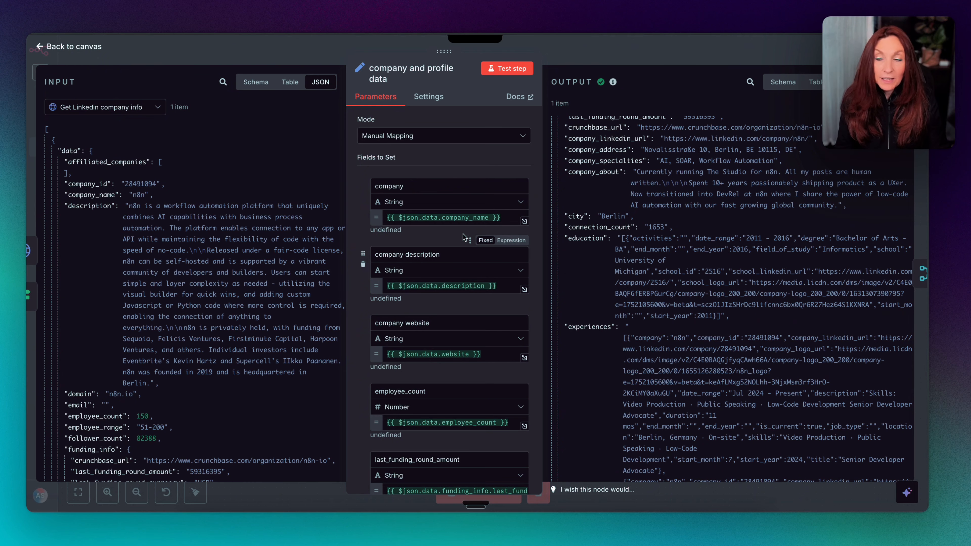
key("Escape")
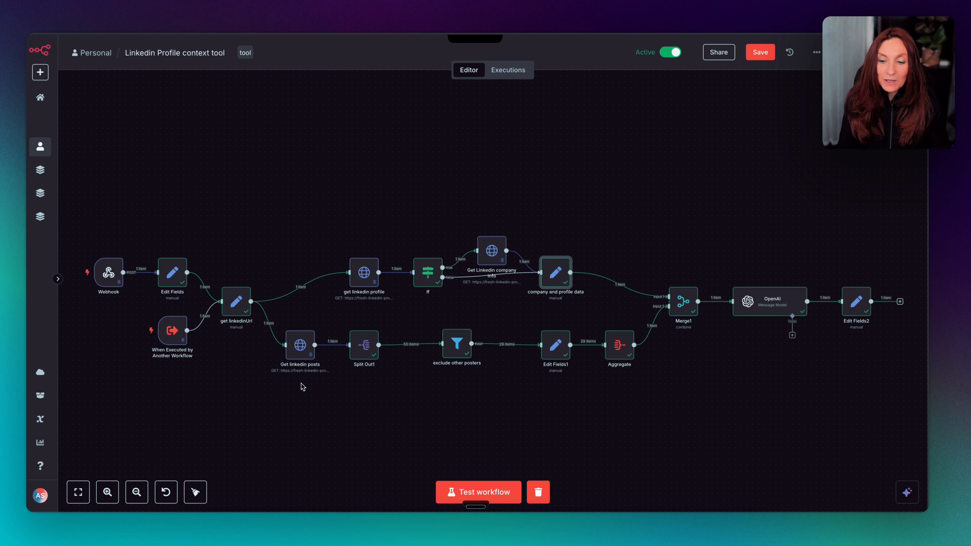
- Switch to the Fresh LinkedIn Profile Data API on RapidAPI and open the Get Profile's Posts endpoint
mouse_move(29, 226)
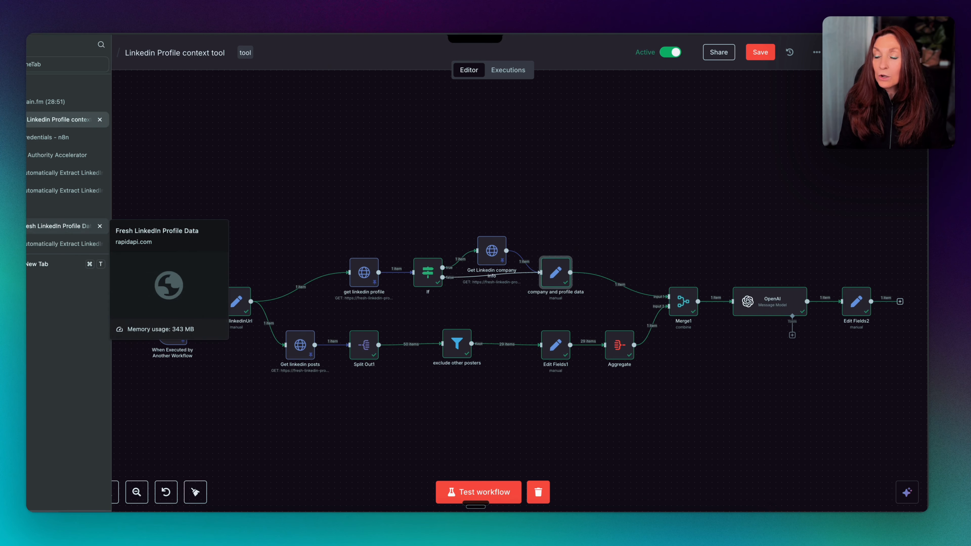
left_click(65, 226)
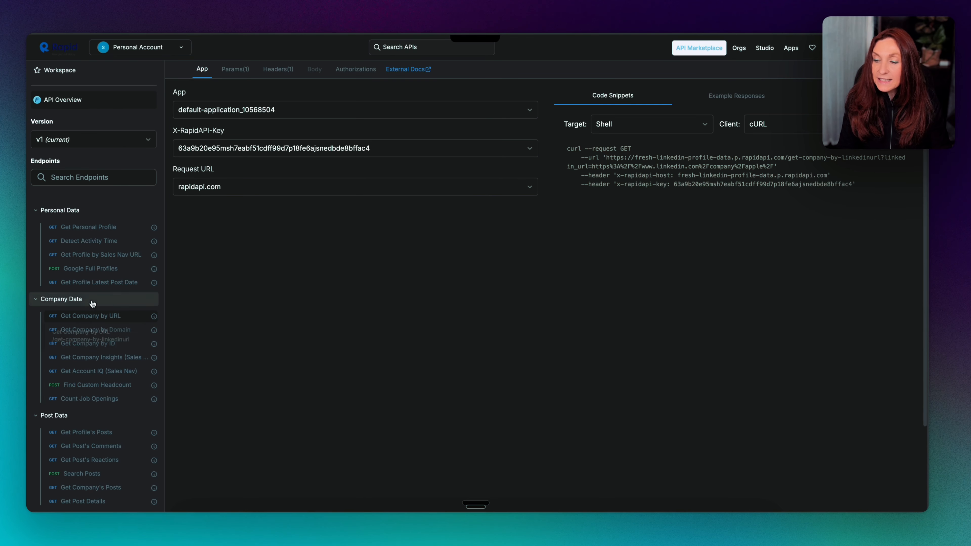
scroll(132, 344, "down", 1)
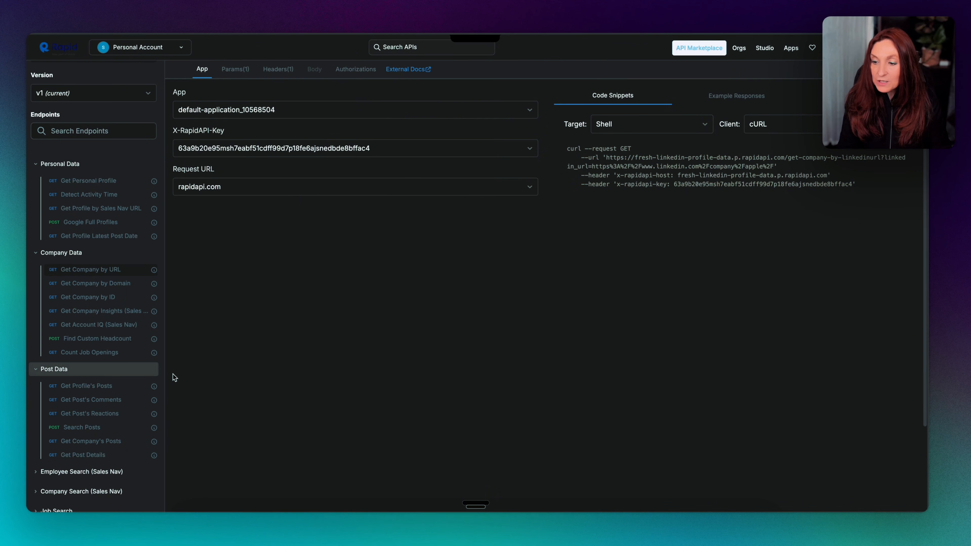
left_click(96, 388)
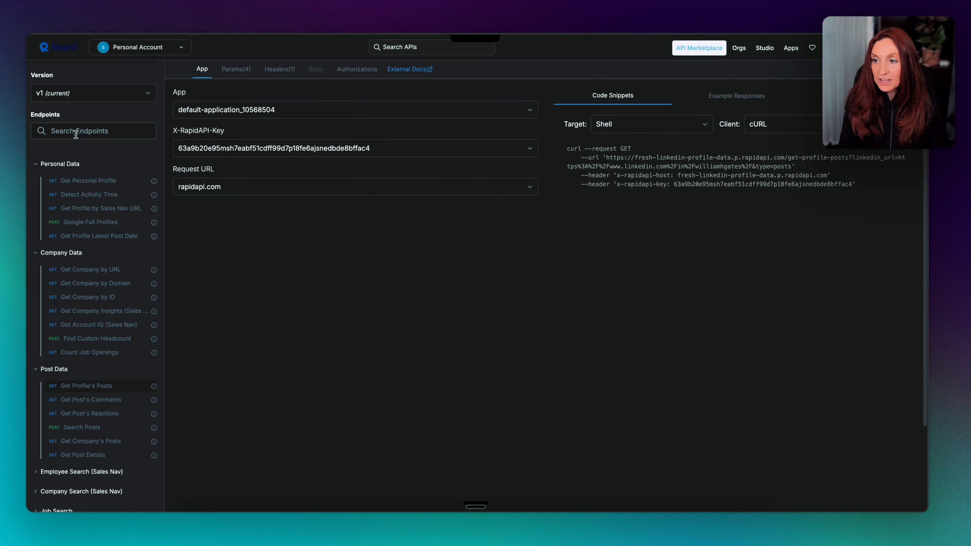
- Back in the n8n workflow, open Get linkedin posts, read through its pinned post output and return to the canvas
left_click(38, 120)
double_click(304, 348)
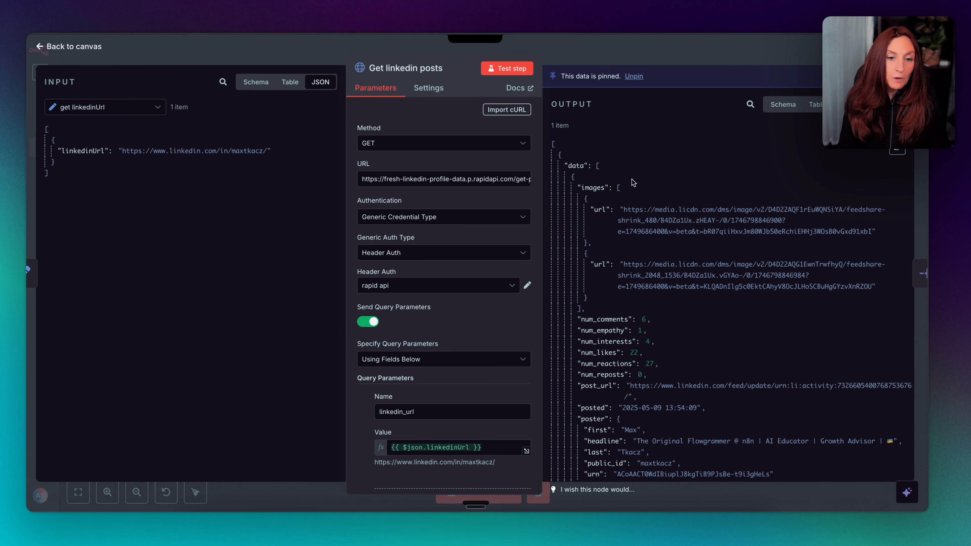
scroll(683, 271, "down", 2)
scroll(683, 270, "down", 10)
scroll(682, 269, "up", 8)
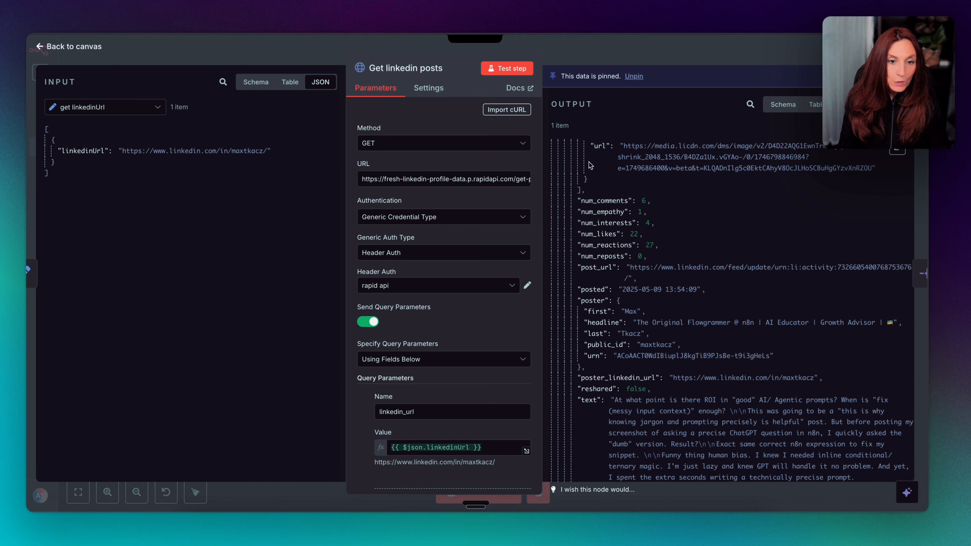
scroll(606, 319, "down", 2)
left_click(60, 46)
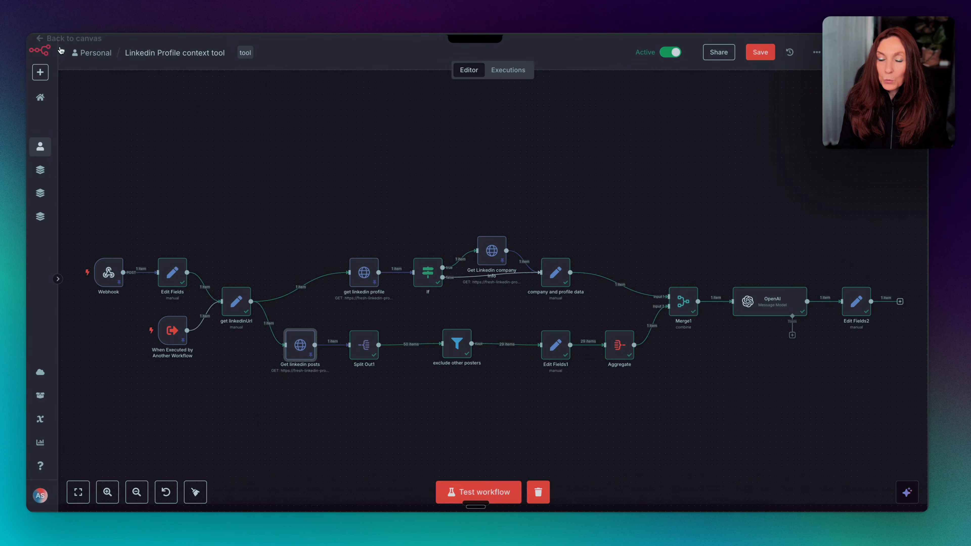
- Check how Split Out1 splits the data field, read its output items and return to the canvas
left_click(359, 350)
double_click(358, 350)
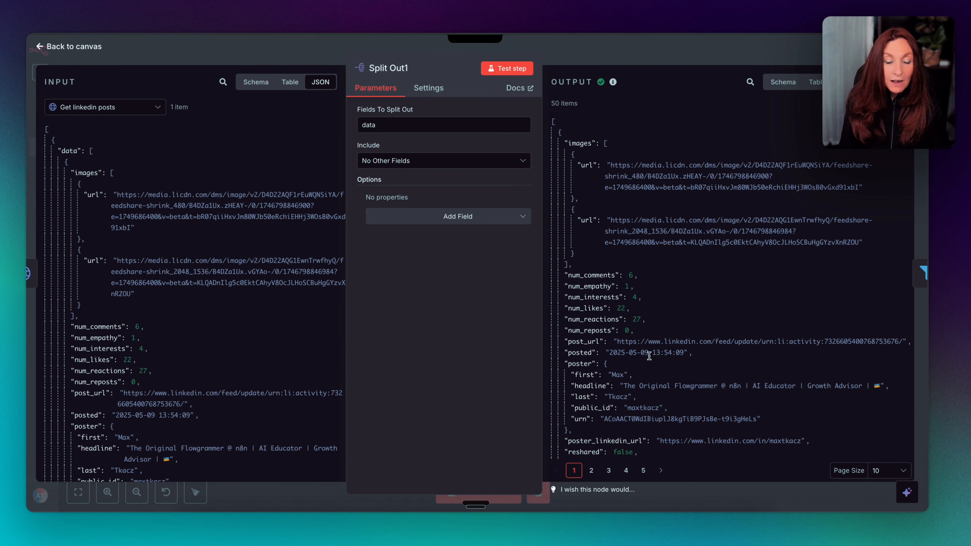
scroll(646, 294, "down", 5)
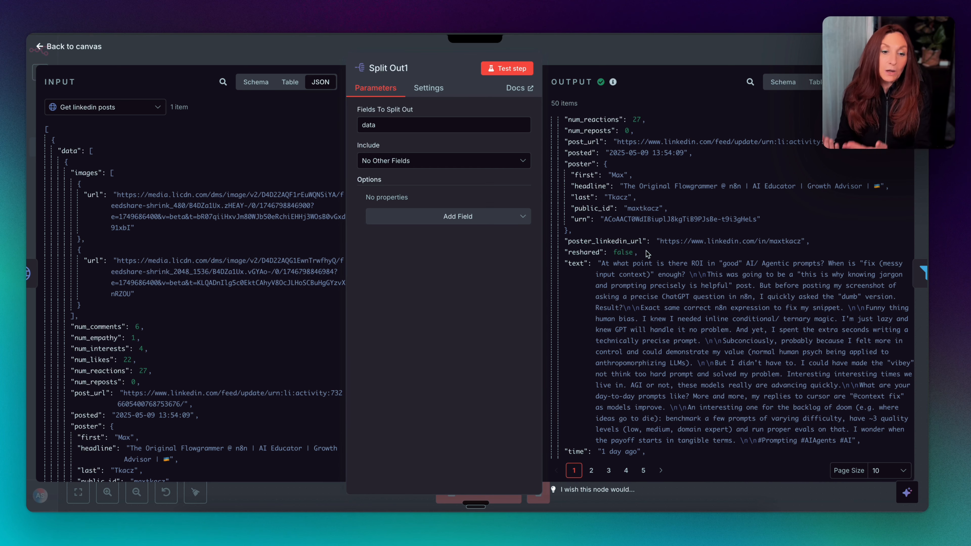
left_click(76, 47)
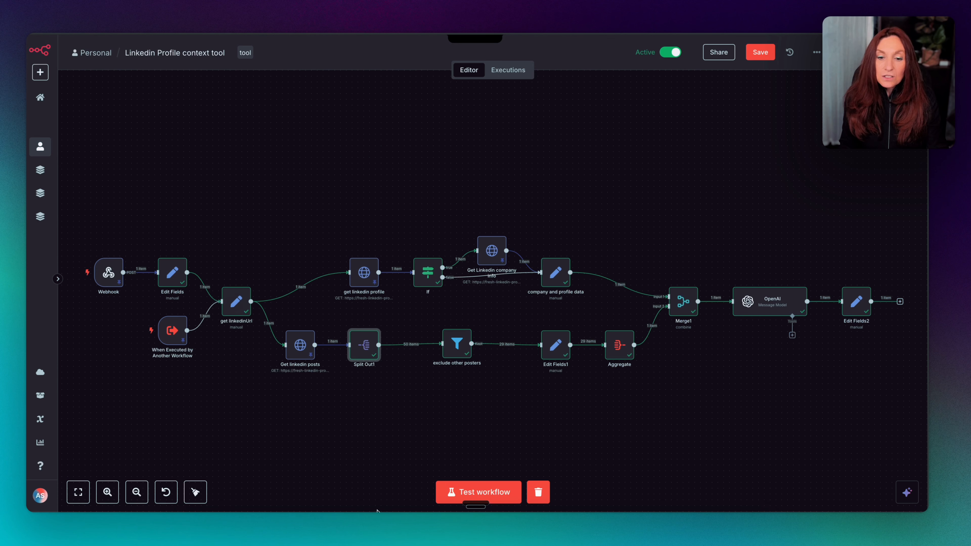
- Open the exclude other posters filter node to check its reshared is false condition
double_click(453, 343)
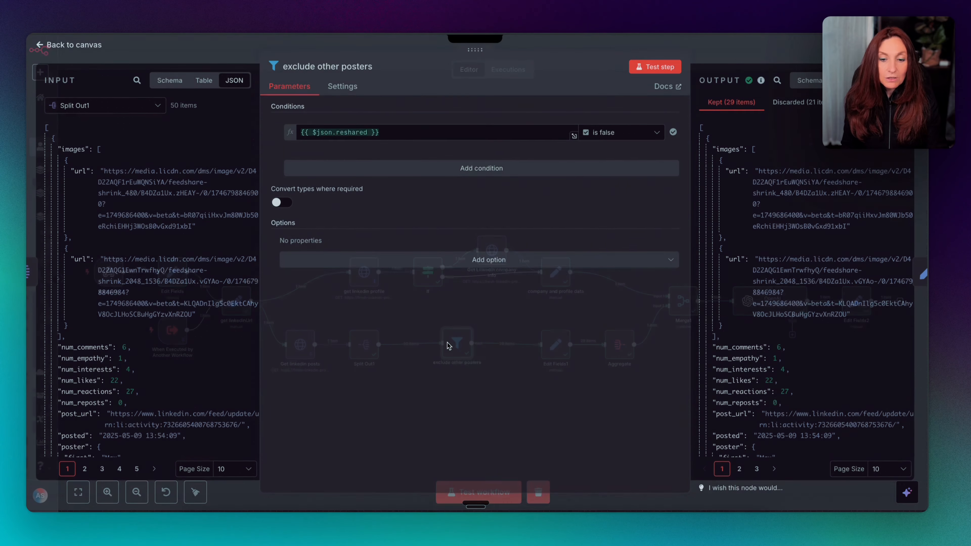